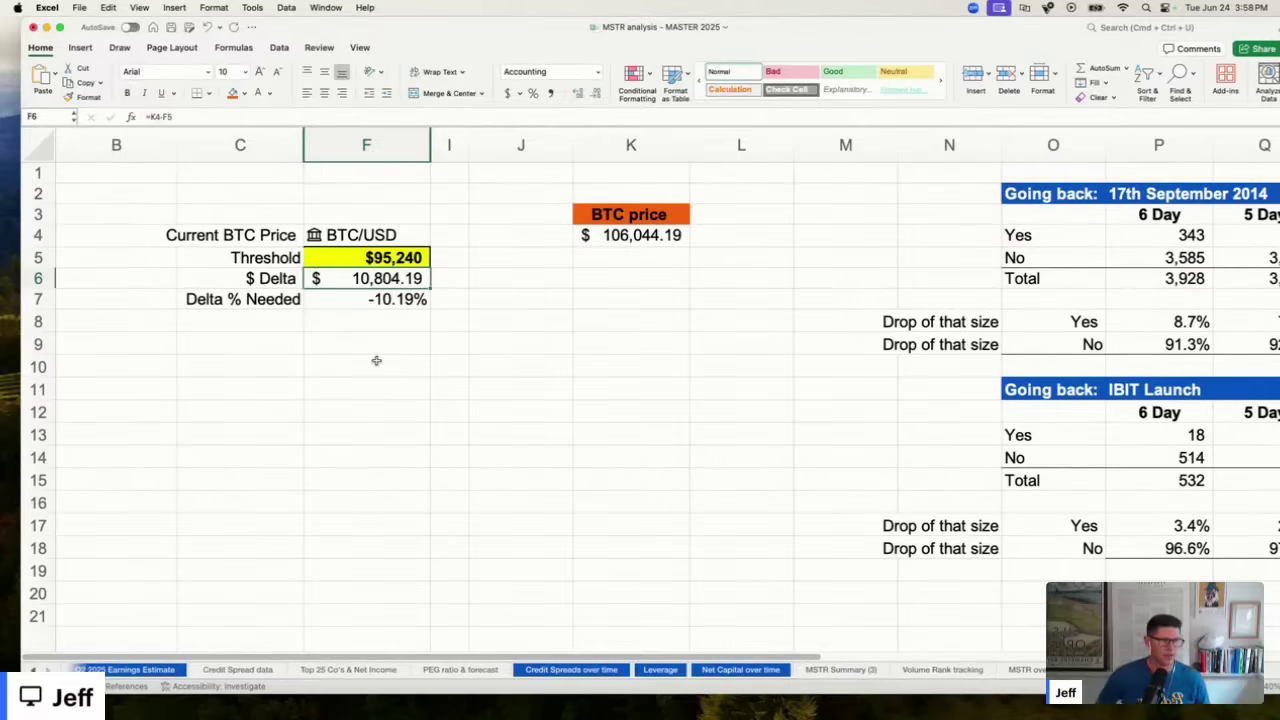
Check the Delta % Needed in F7 and the BTC price history's date column from its newest to its oldest entry.
left_click(358, 301)
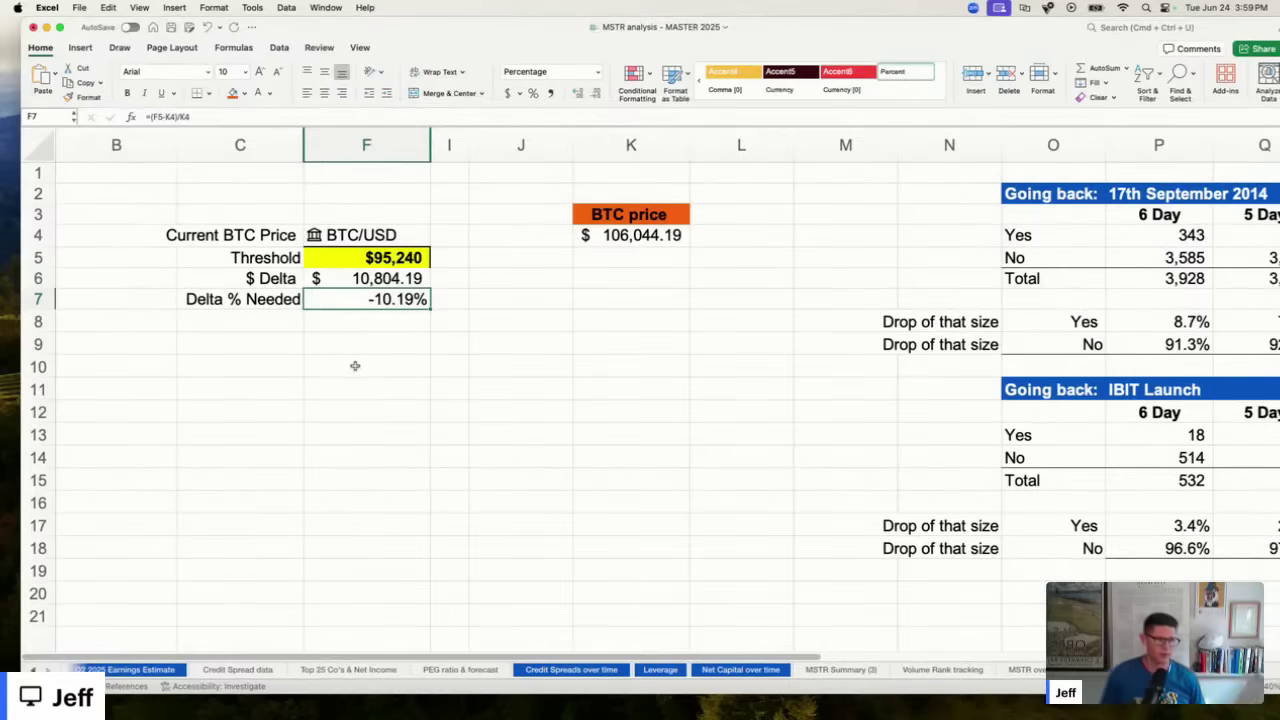
left_click(563, 362)
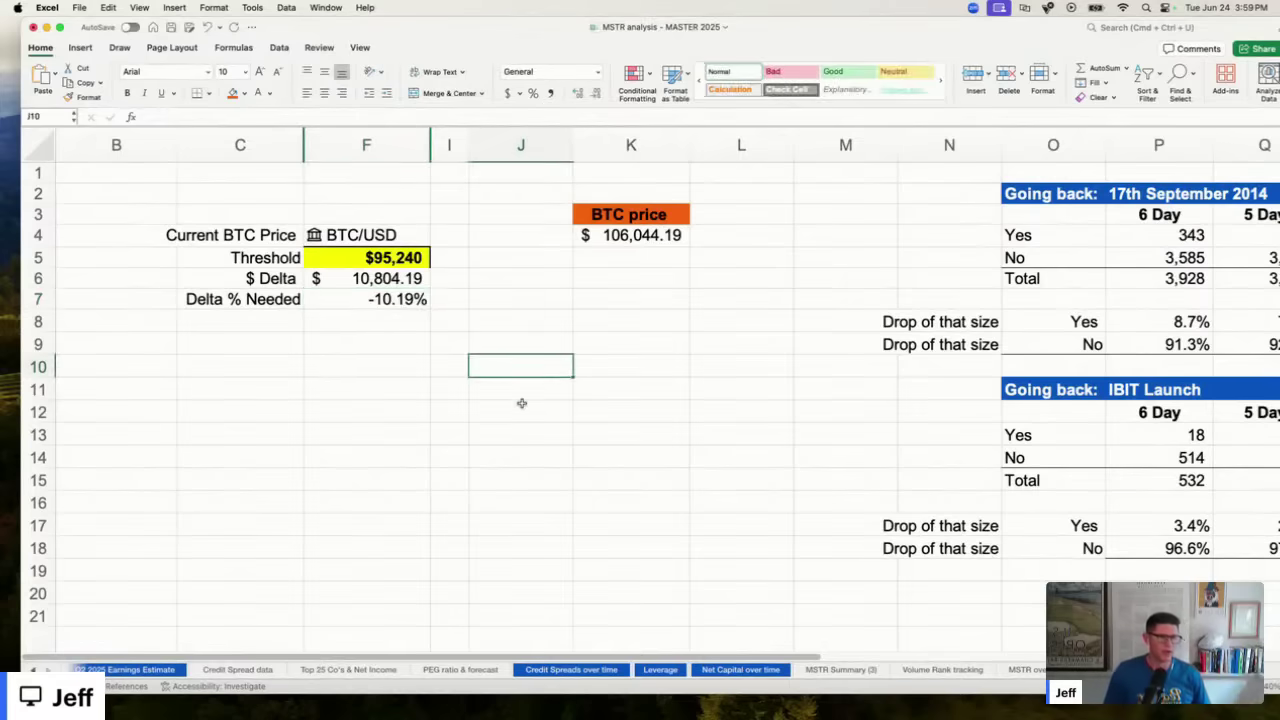
scroll(482, 407, "down", 5)
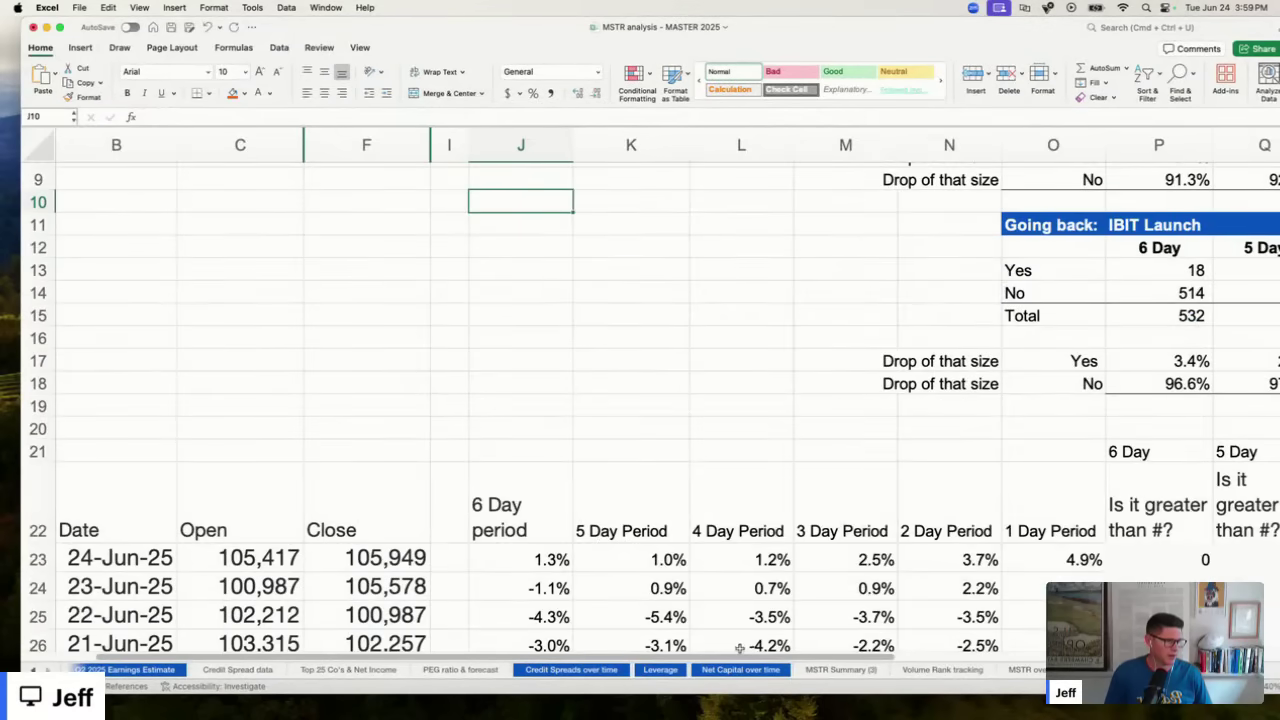
scroll(740, 646, "left", 2)
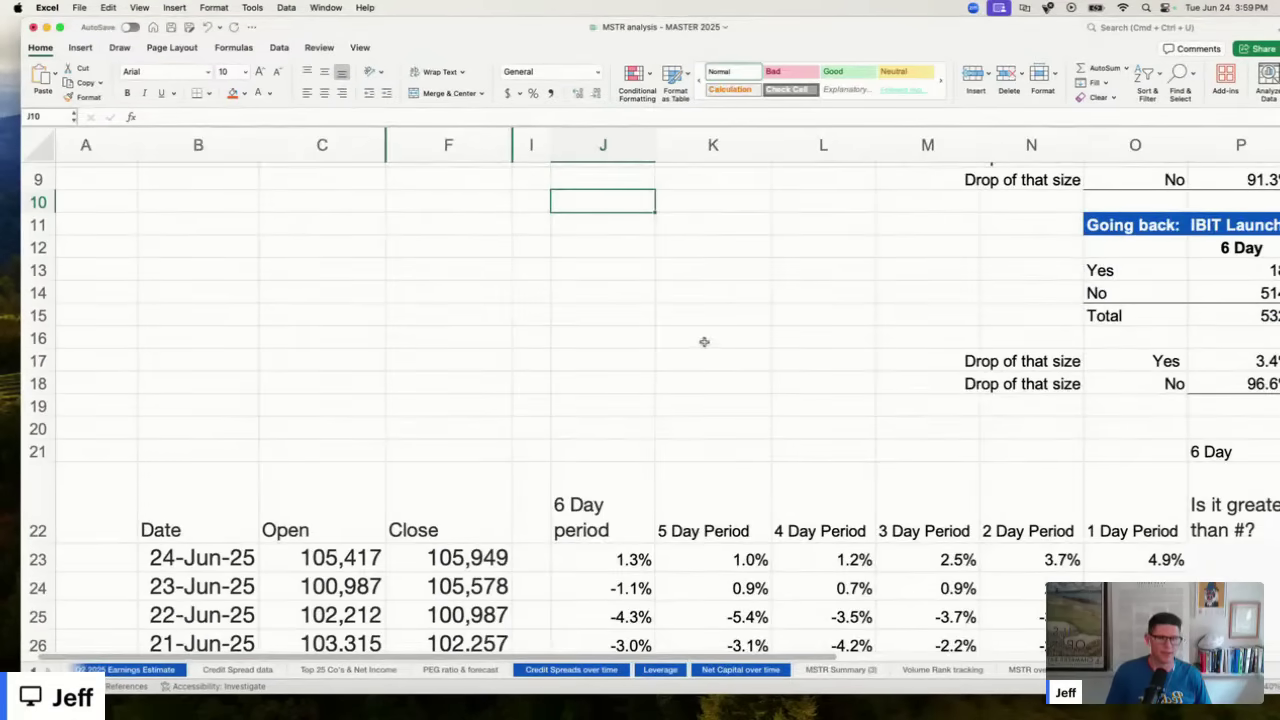
scroll(706, 342, "up", 2)
scroll(709, 350, "down", 2)
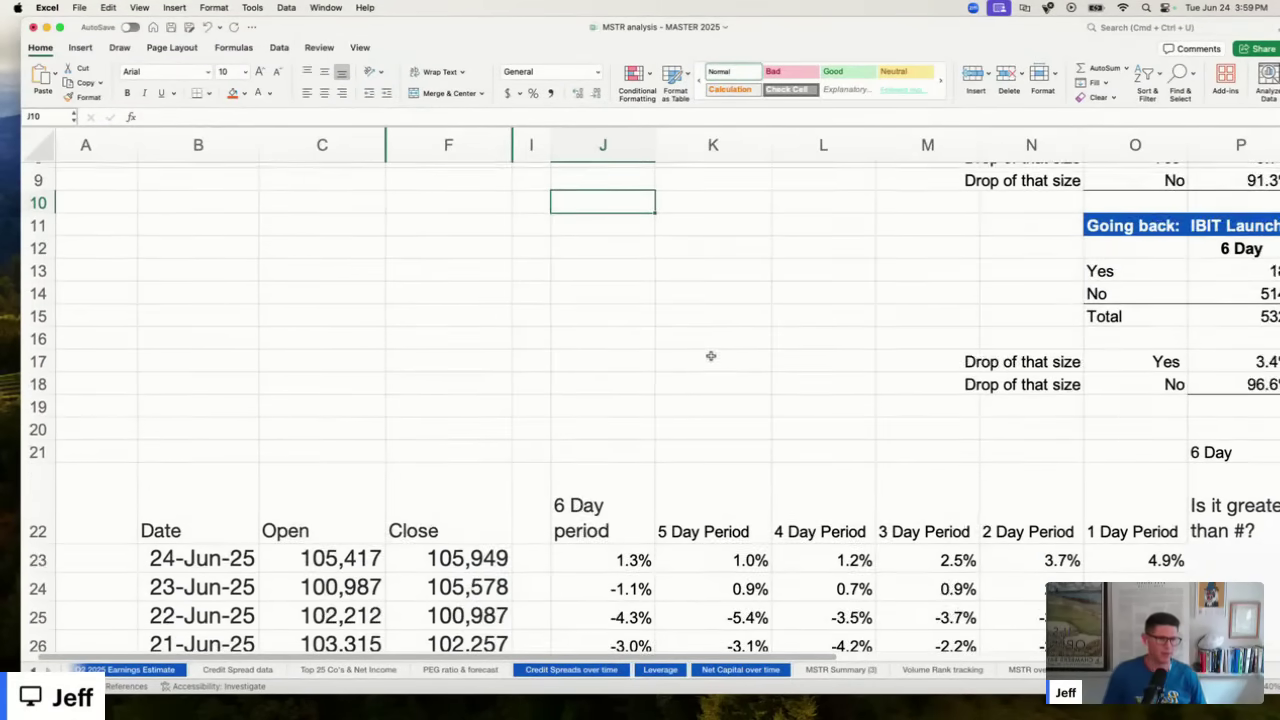
left_click(191, 502)
scroll(230, 515, "down", 5)
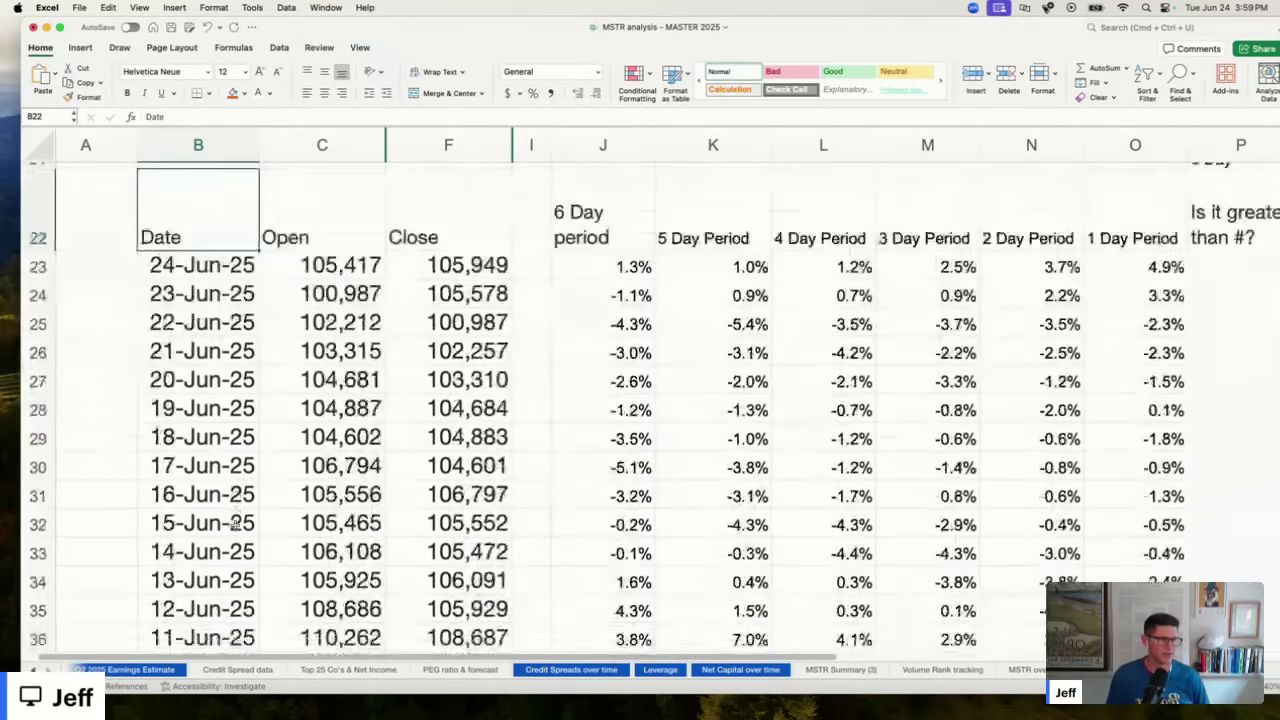
left_click(202, 274)
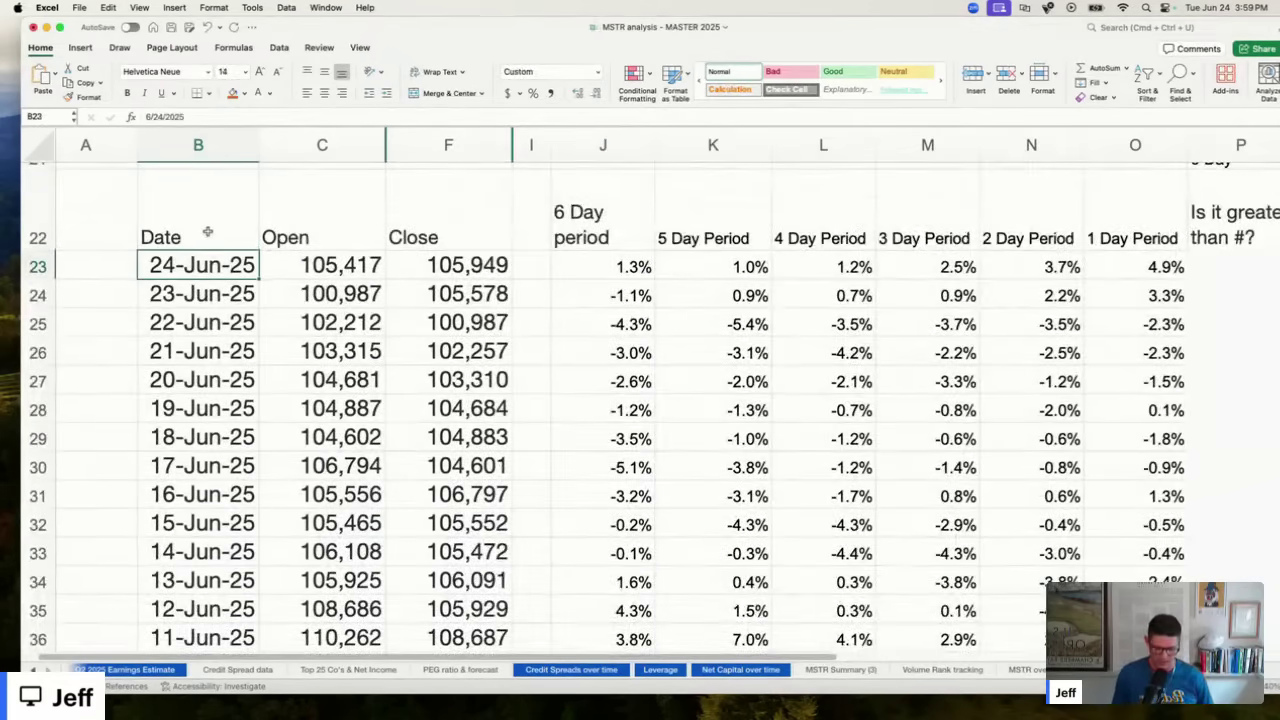
key("super+Down")
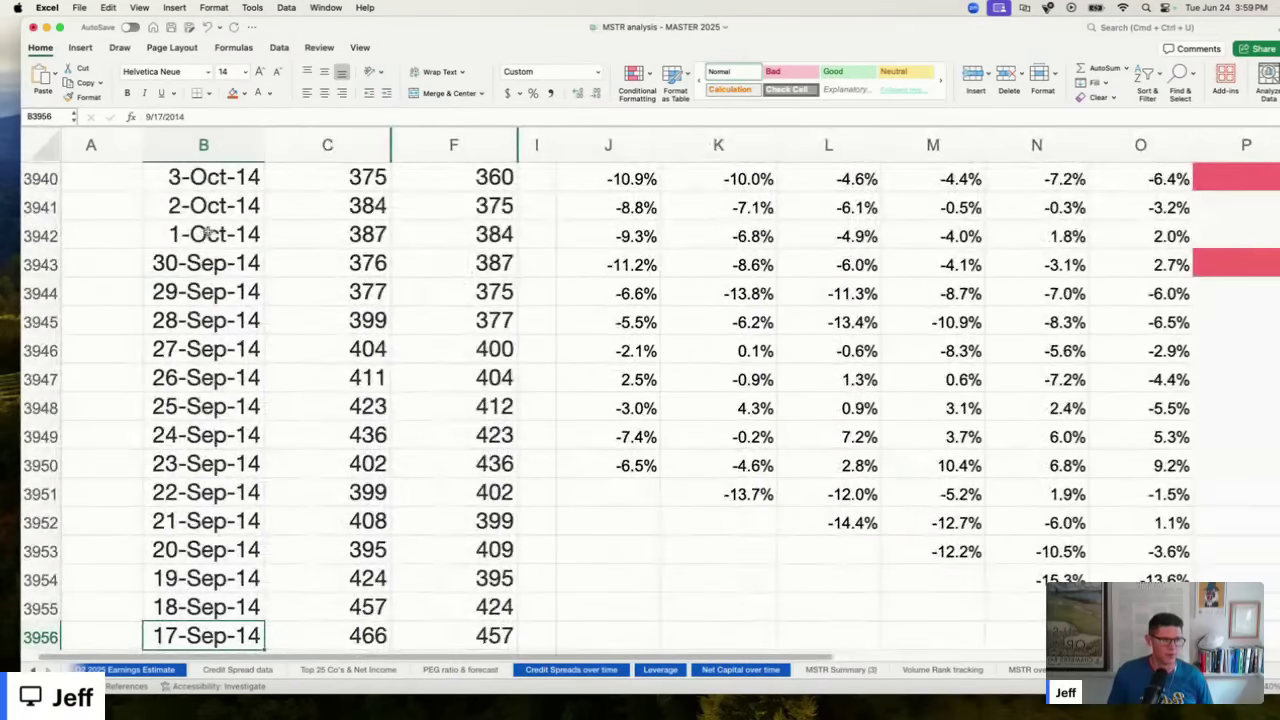
Return to the price history's header row and go through its columns from Open and Close to the 1 Day Period.
key("super+Up")
key("Right")
key("Right")
key("Left")
key("Right")
key("Right")
key("Right")
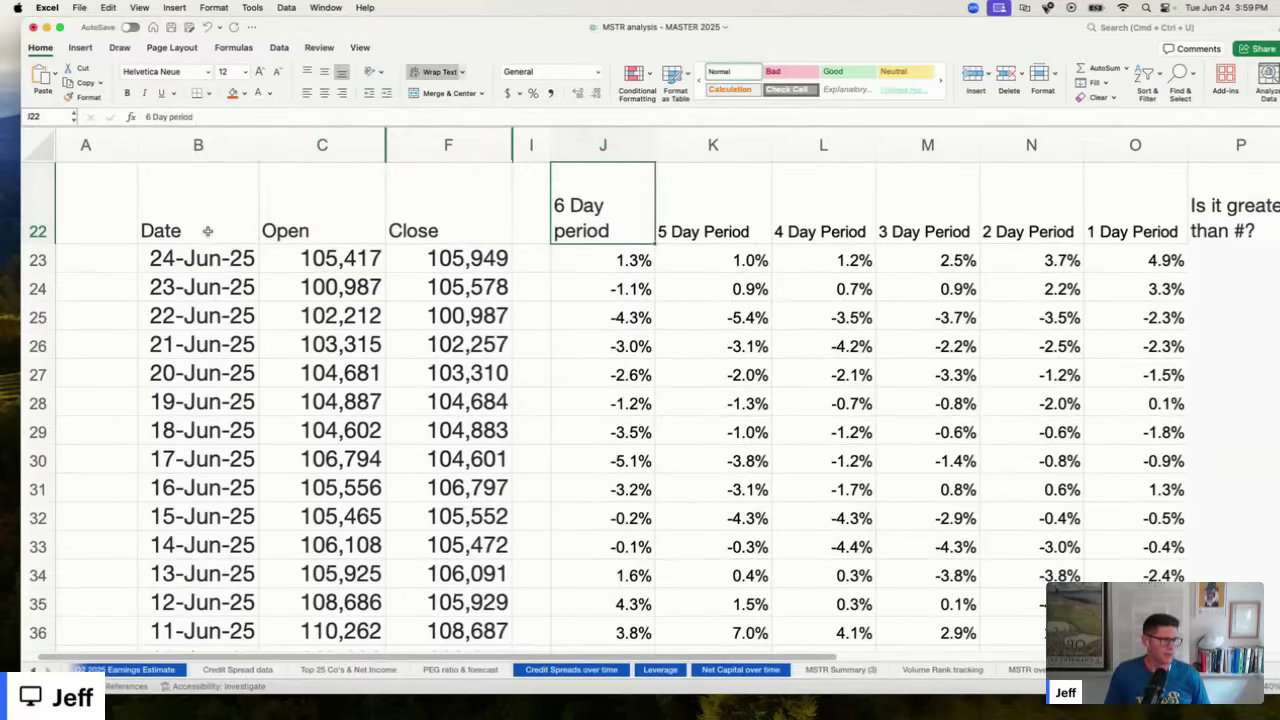
scroll(207, 231, "up", 1)
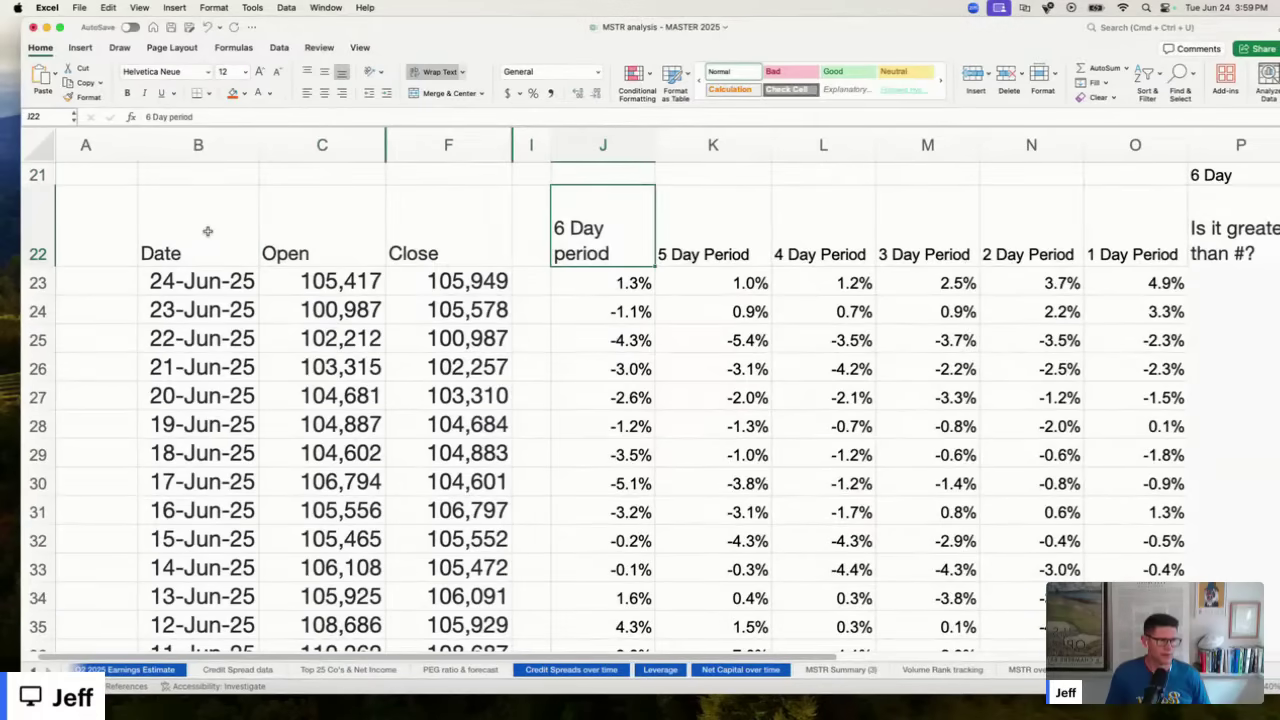
key("Right")
key("Right")
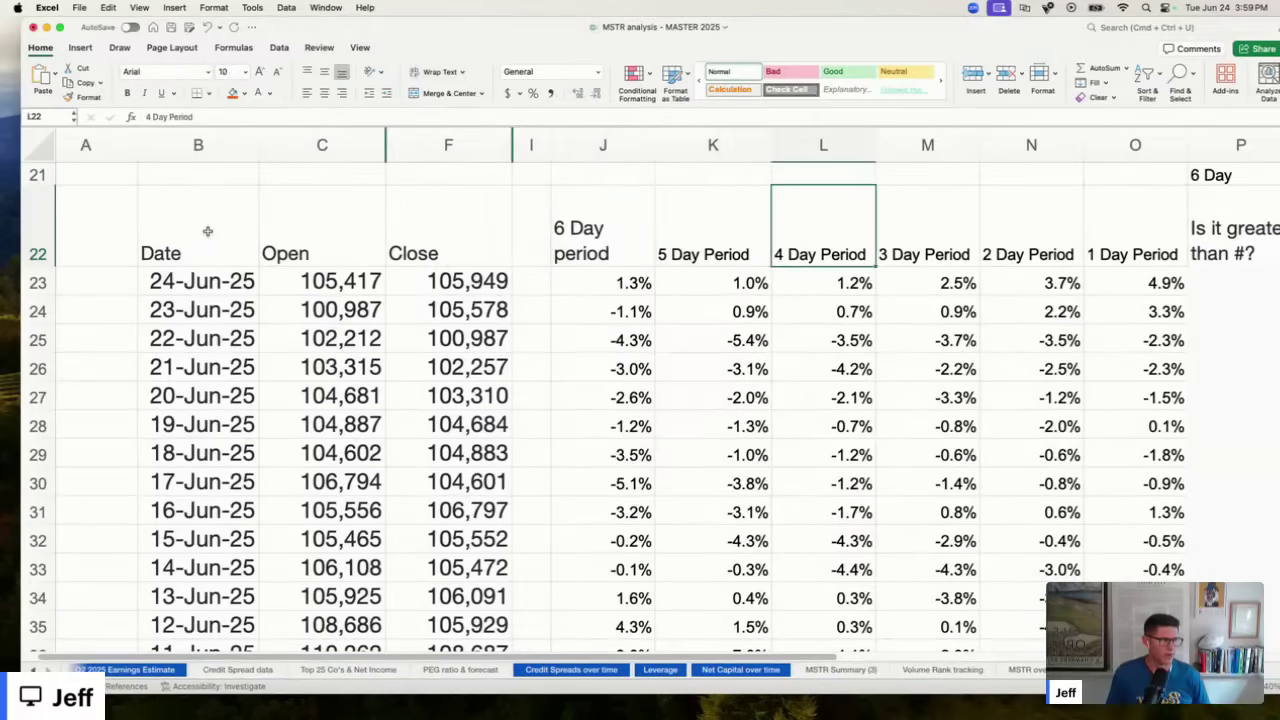
key("Right")
key("Right")
key("Right")
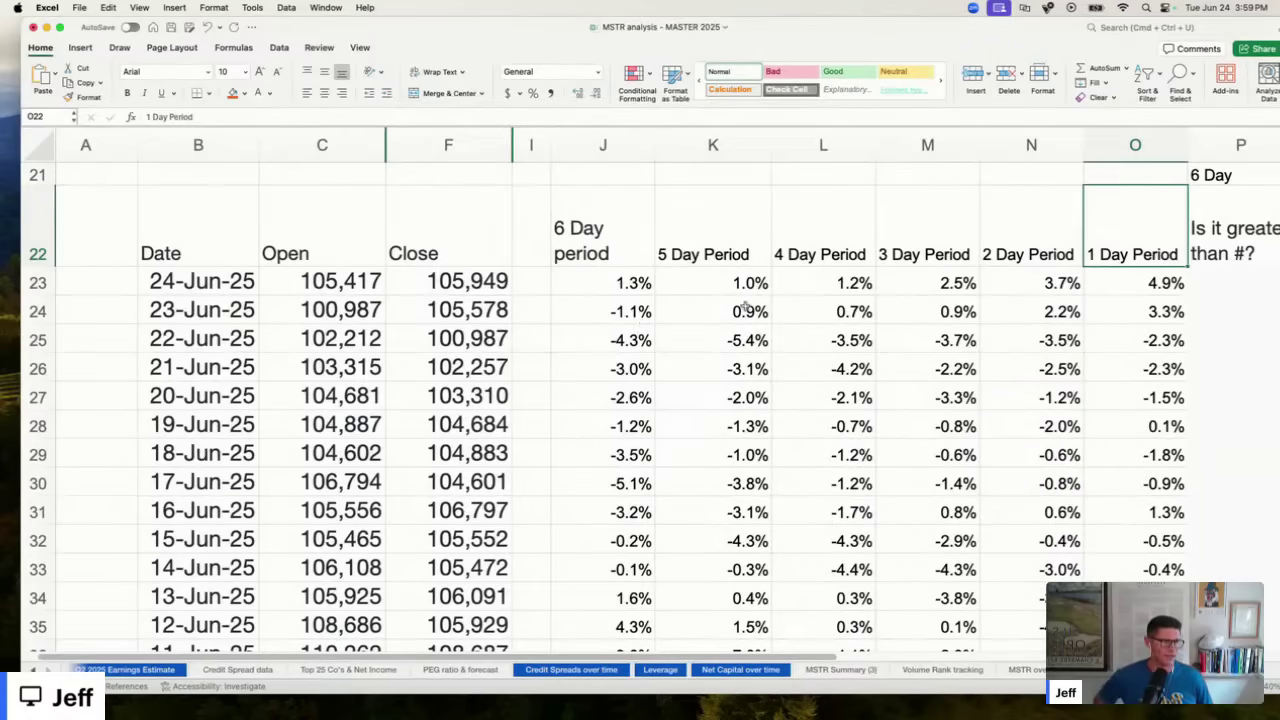
Examine the summary tables going back to 17th September 2014 and the IBIT Launch, ending at the upper table's 6 Day heading.
scroll(900, 320, "up", 10)
scroll(919, 354, "down", 1)
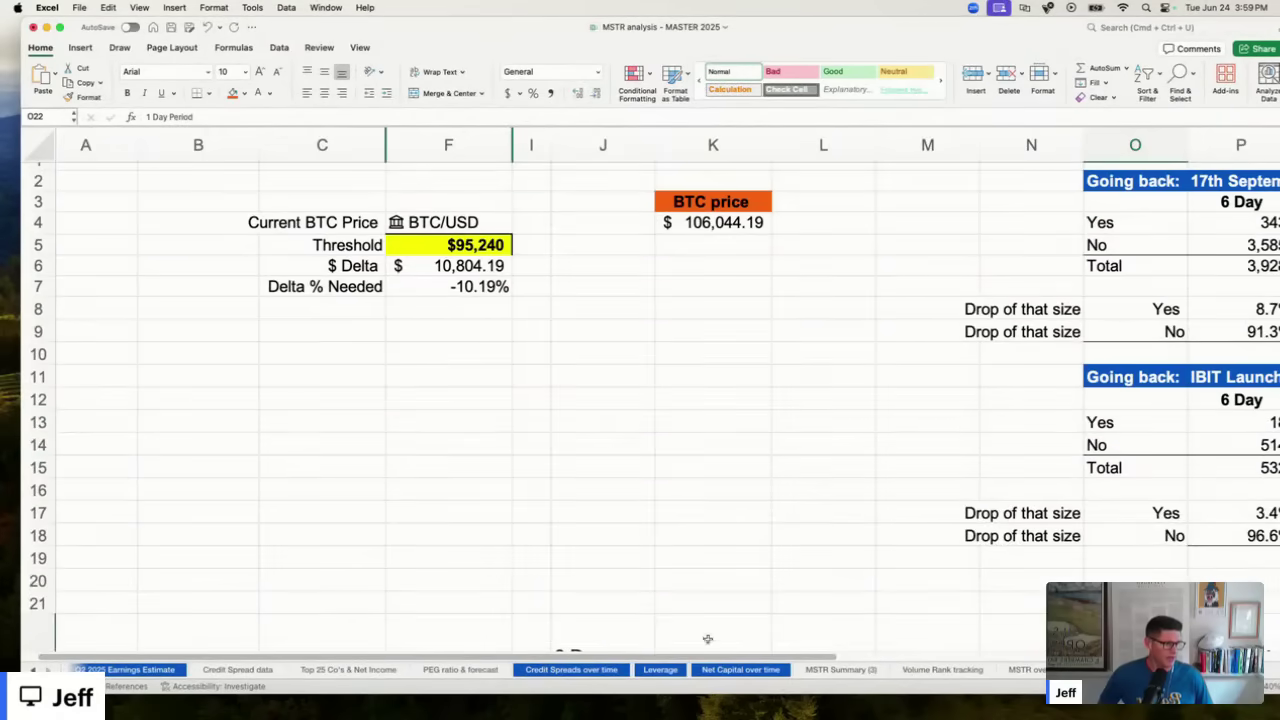
left_click_drag(706, 660, 1050, 678)
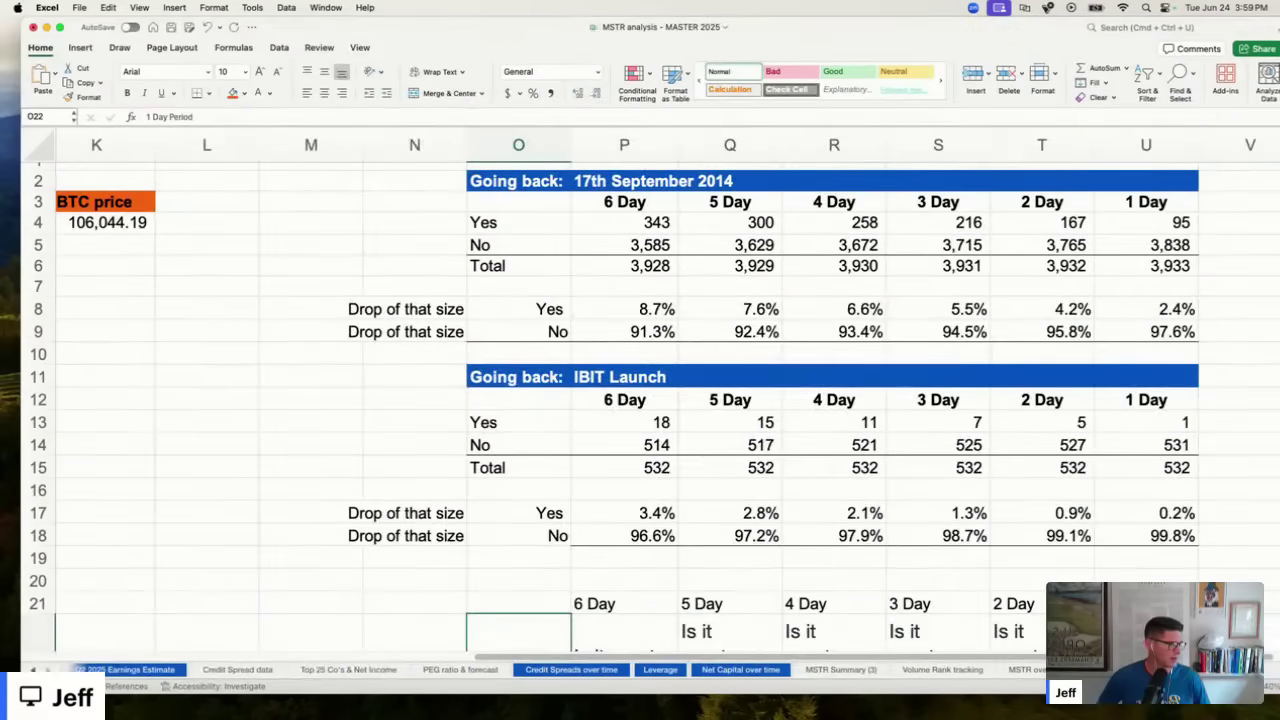
scroll(640, 400, "down", 3)
scroll(640, 400, "right", 2)
scroll(640, 400, "up", 4)
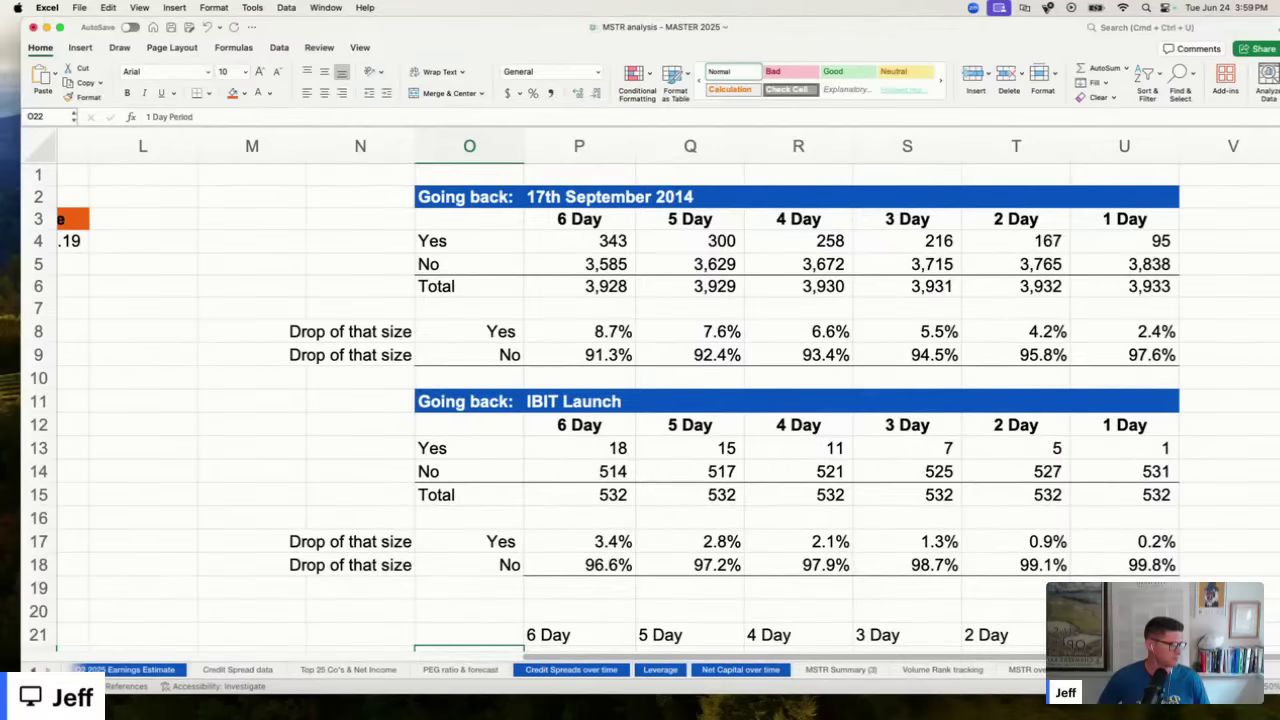
scroll(661, 199, "down", 5)
scroll(661, 199, "right", 1)
scroll(661, 199, "up", 4)
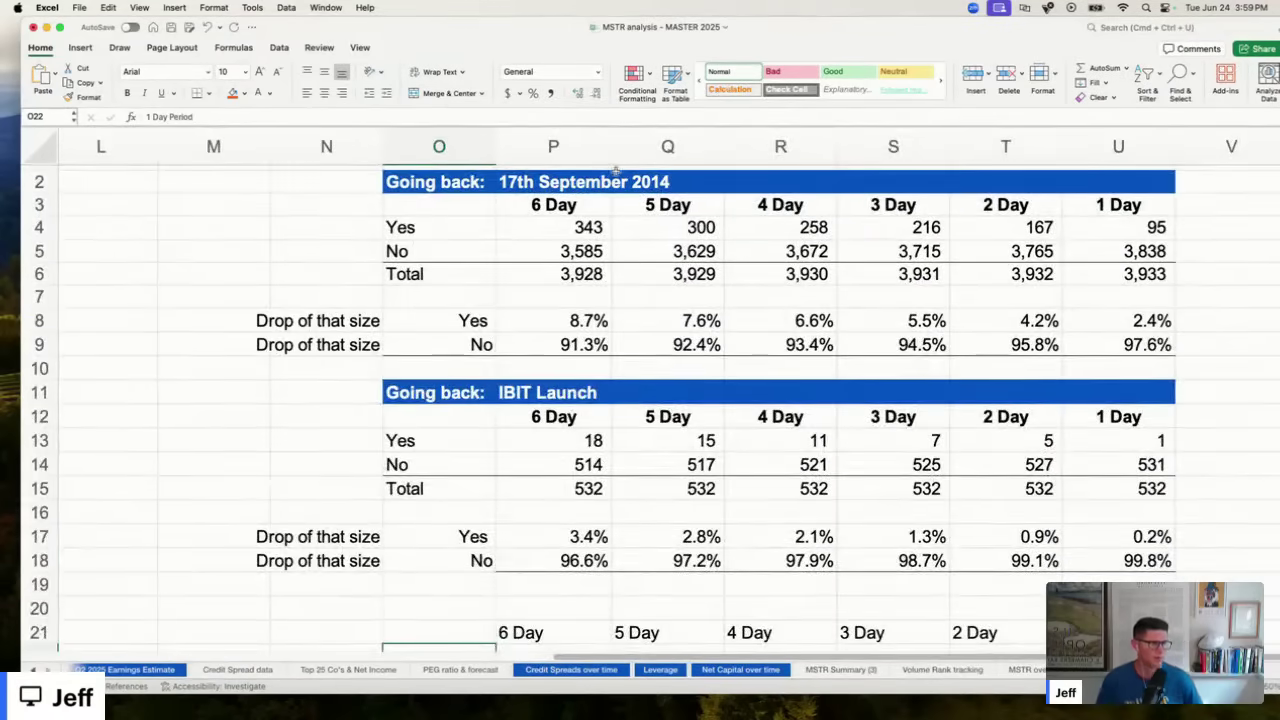
left_click(432, 188)
left_click(569, 207)
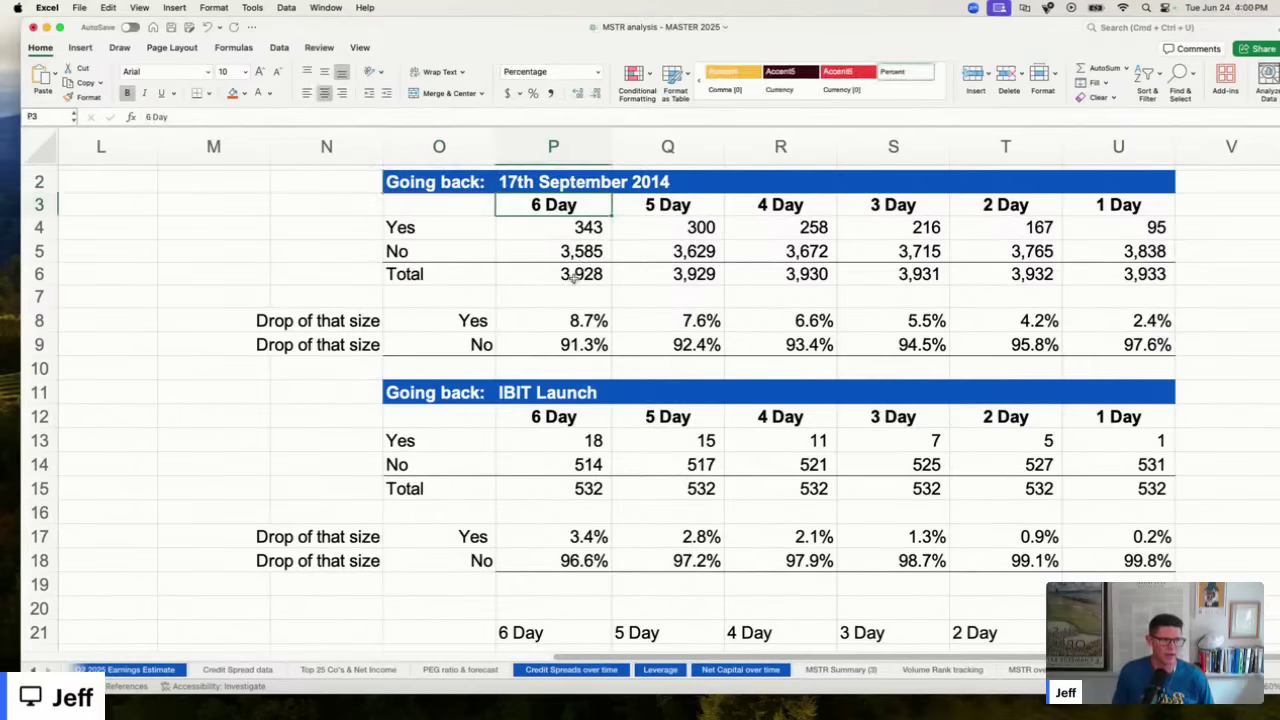
Inspect the Yes, No and Total counts for the 6 Day period in the 17th September 2014 table.
left_click(224, 412)
left_click(521, 226)
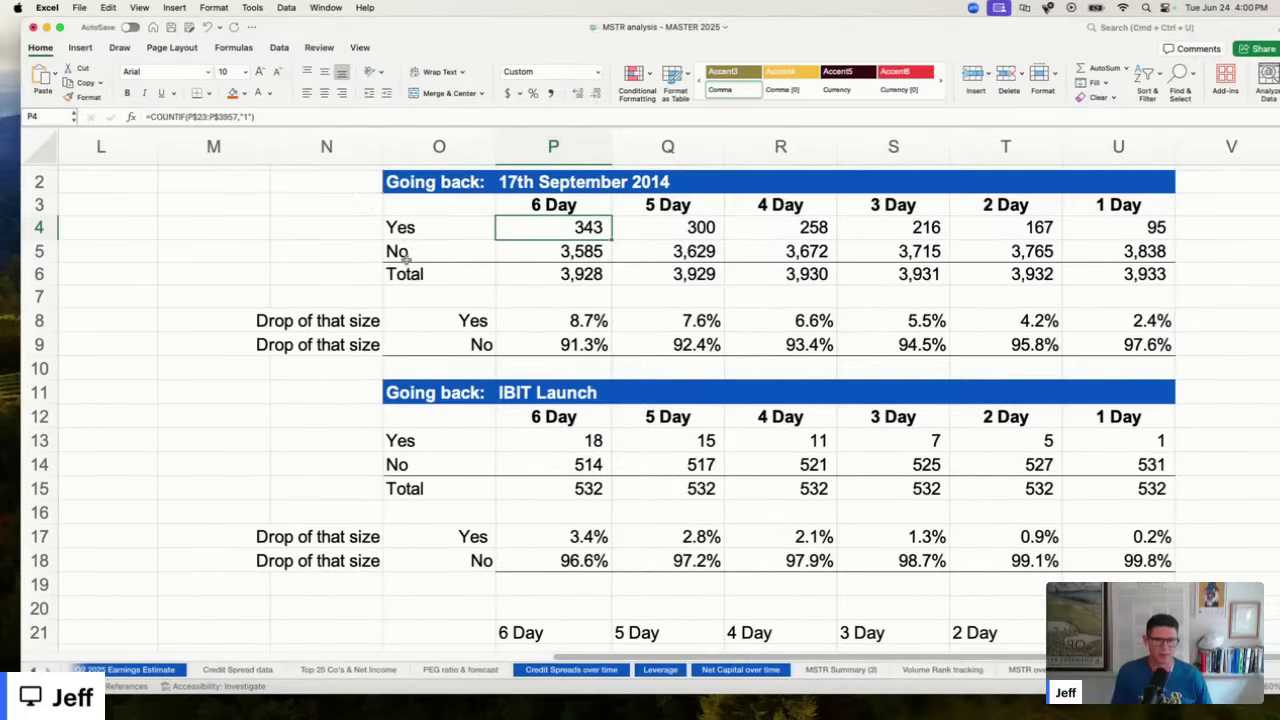
left_click(540, 252)
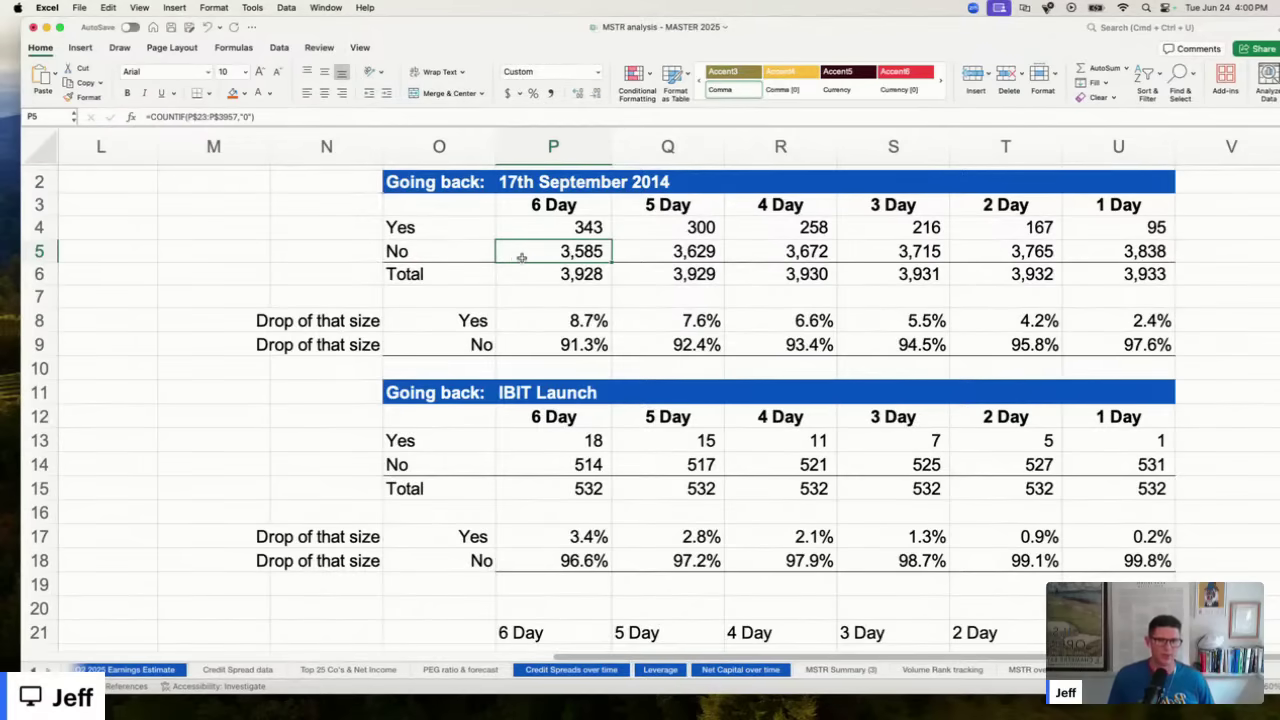
left_click(527, 273)
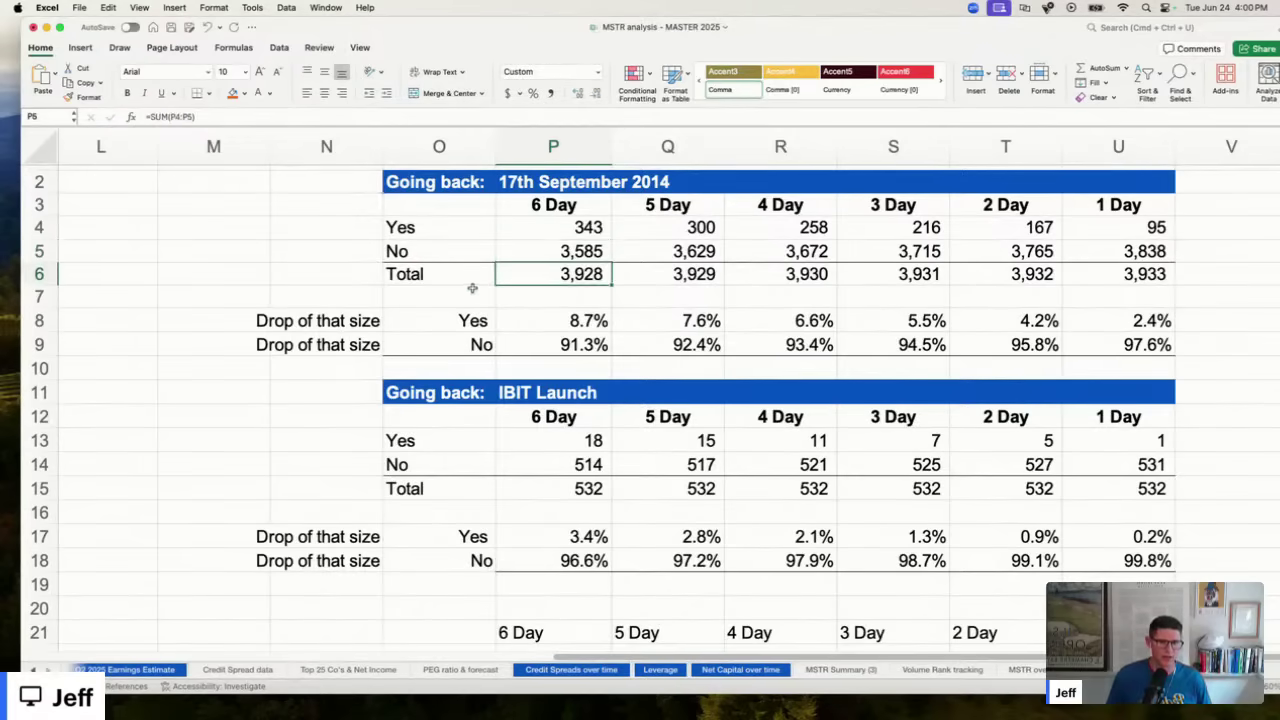
Inspect the 6 Day drop percentages, and compare the No percentages across all periods to 1 Day in the 17th September 2014 table.
left_click(527, 320)
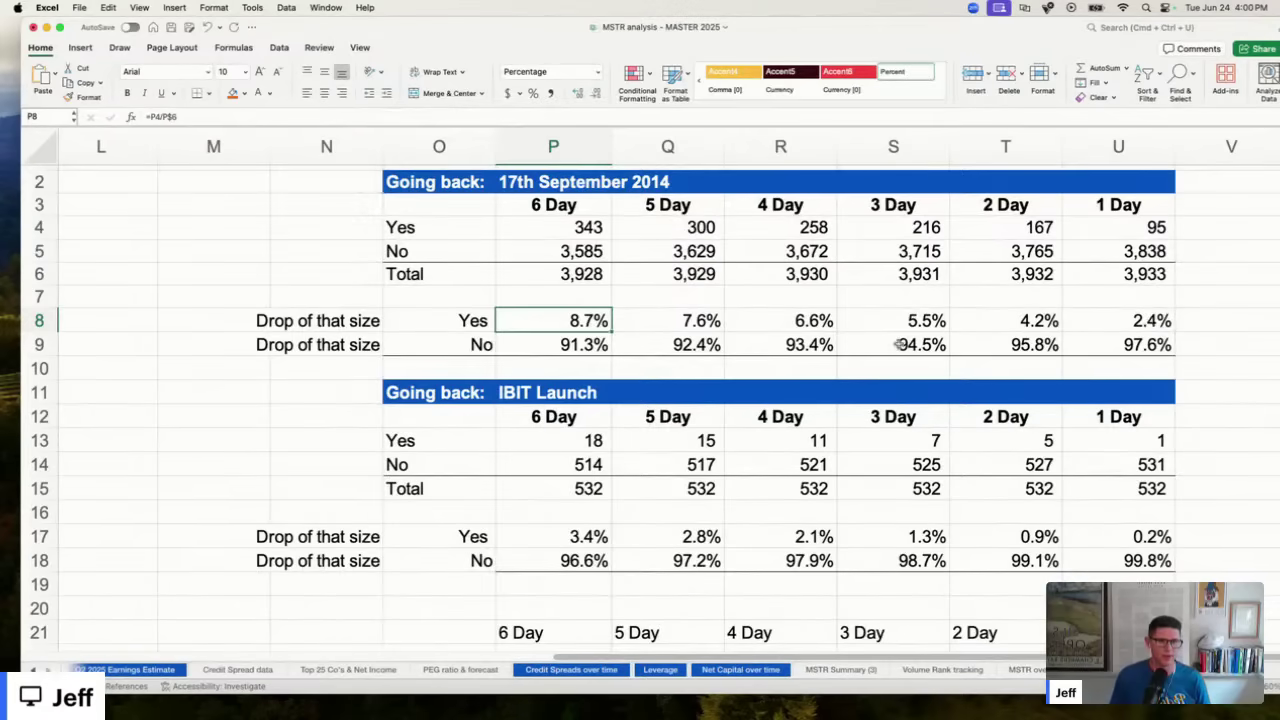
left_click(580, 344)
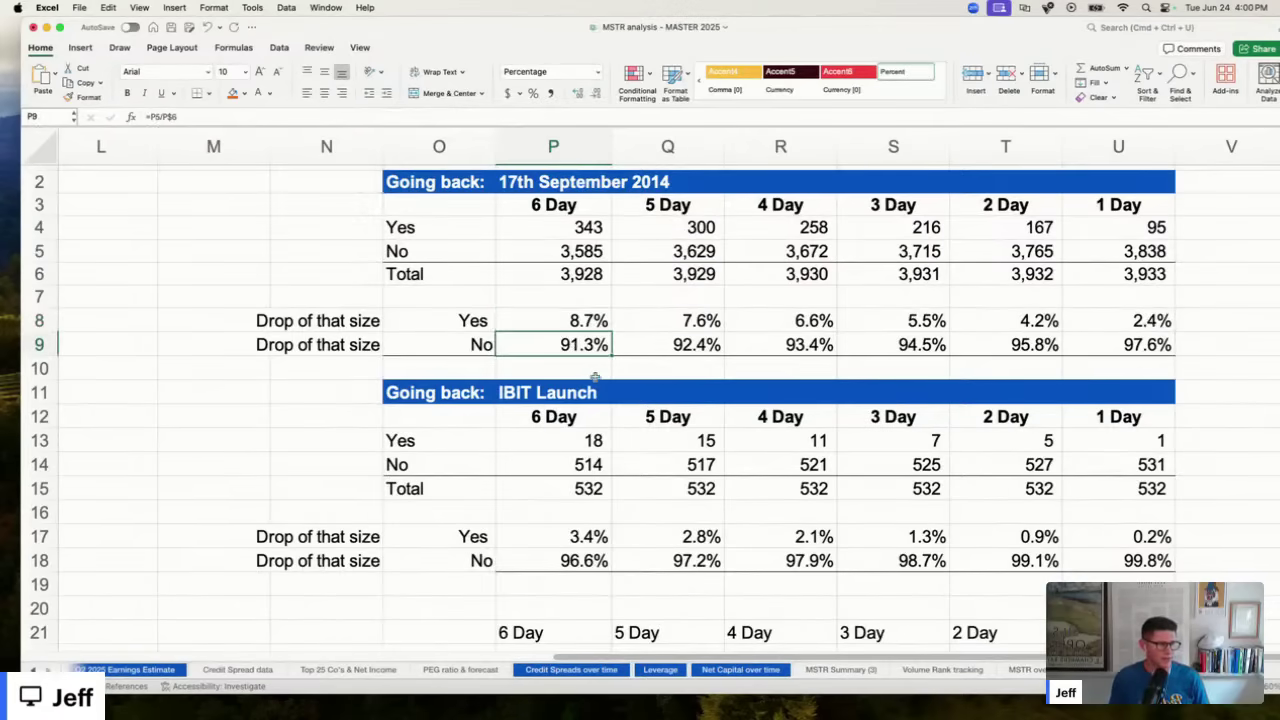
key("Right")
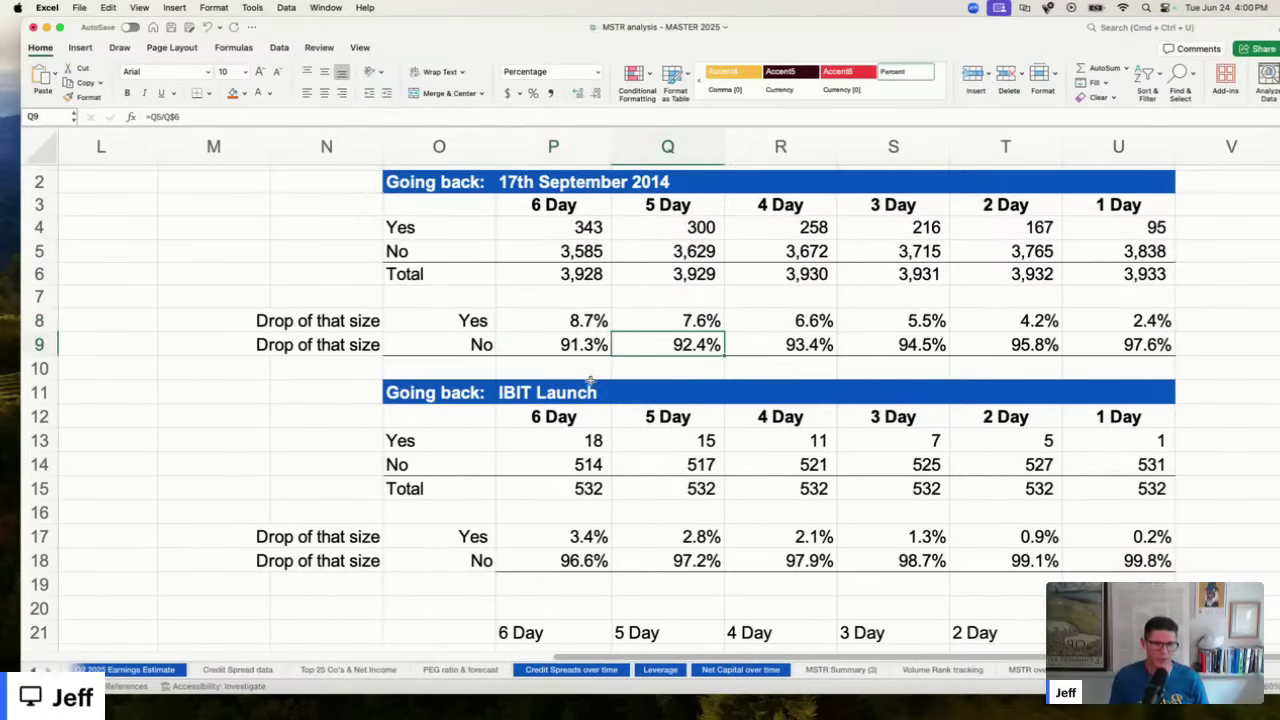
key("Right")
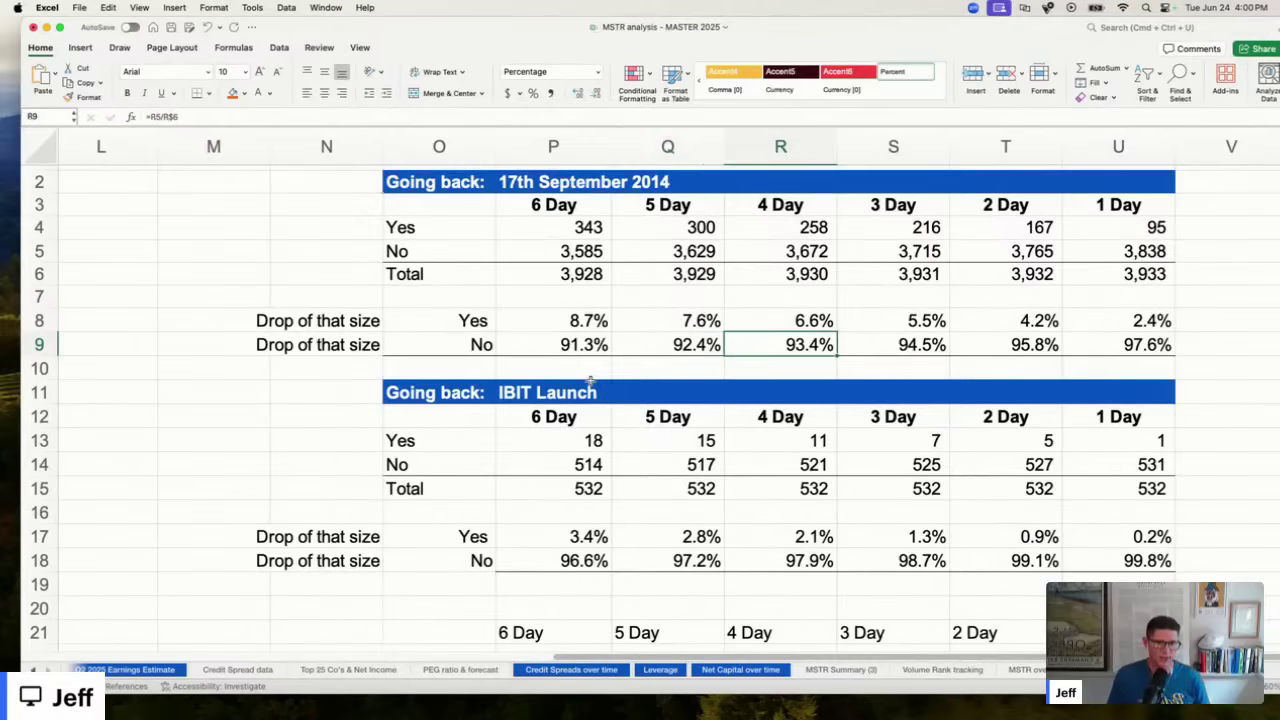
key("Right")
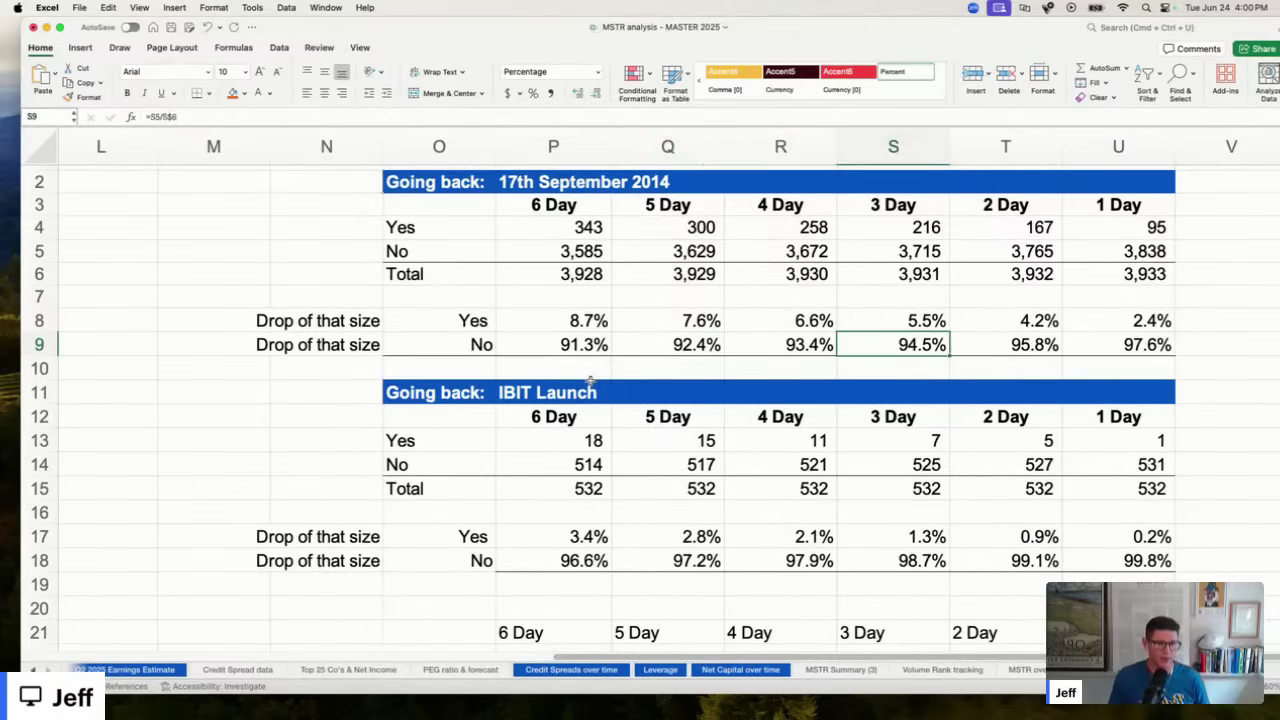
key("Right")
key("Right")
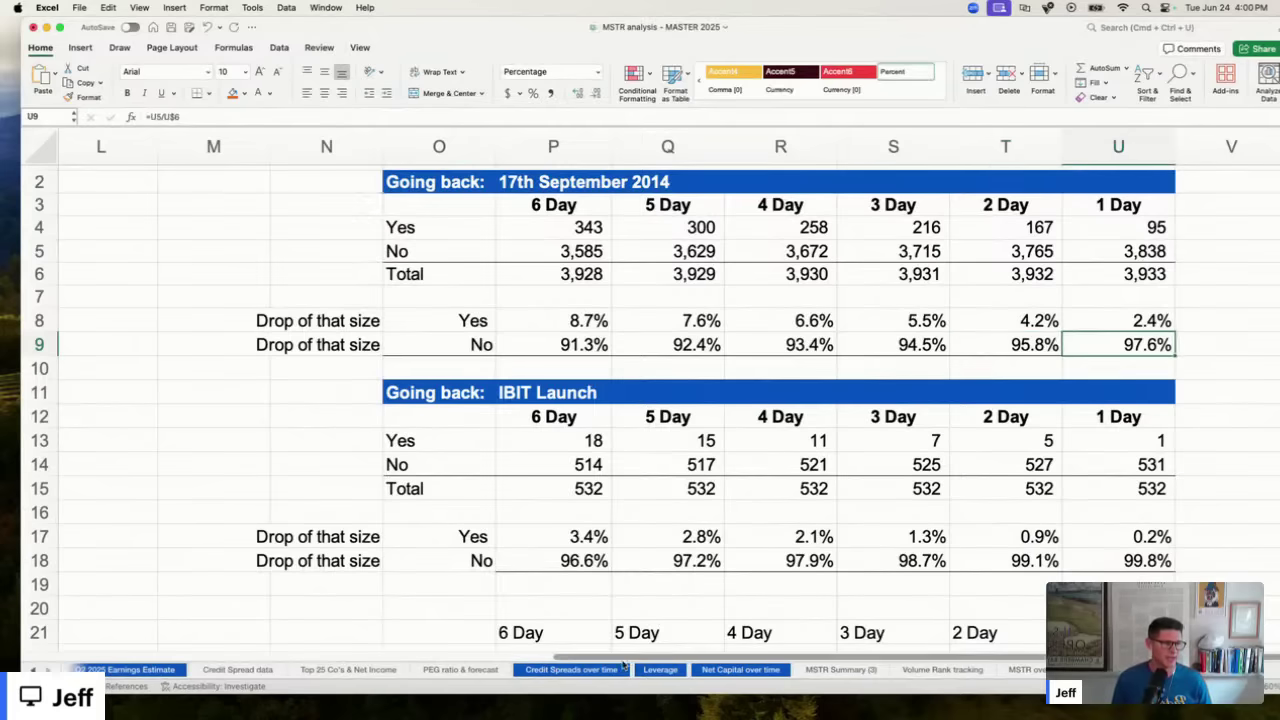
Set the BTC price in K4 to 104,000 as a what-if scenario.
left_click_drag(615, 663, 285, 663)
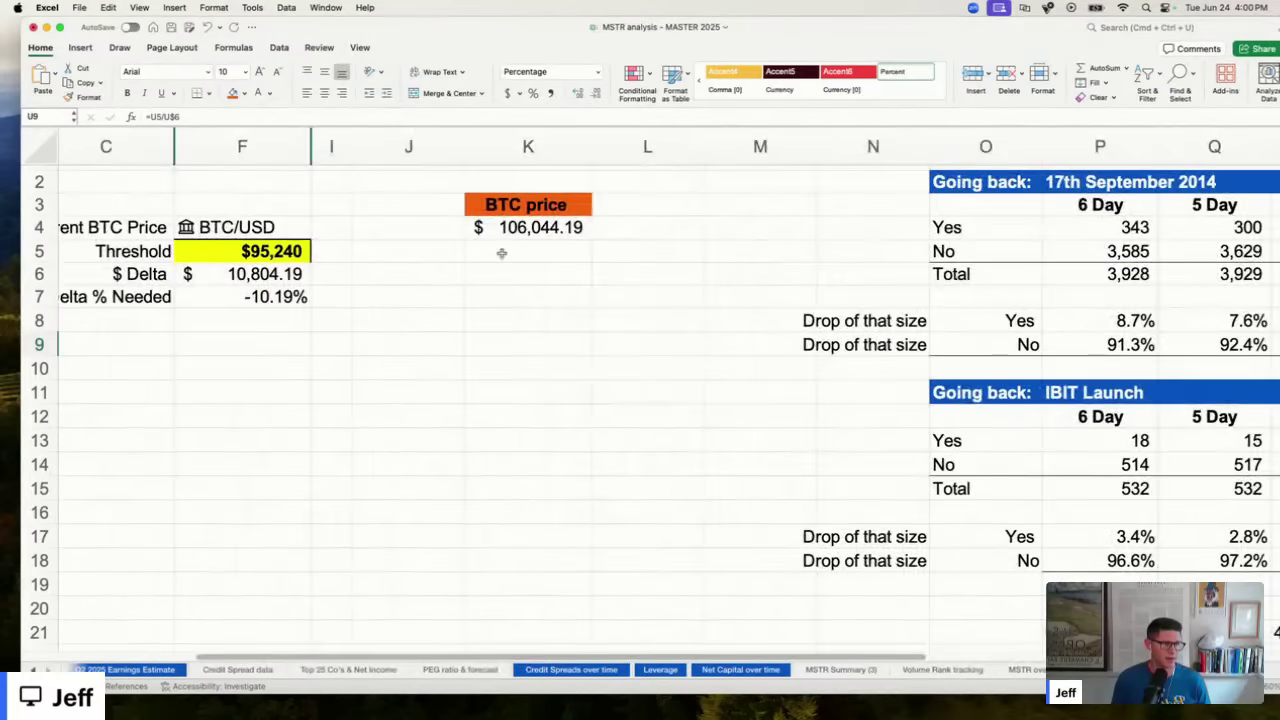
left_click(531, 228)
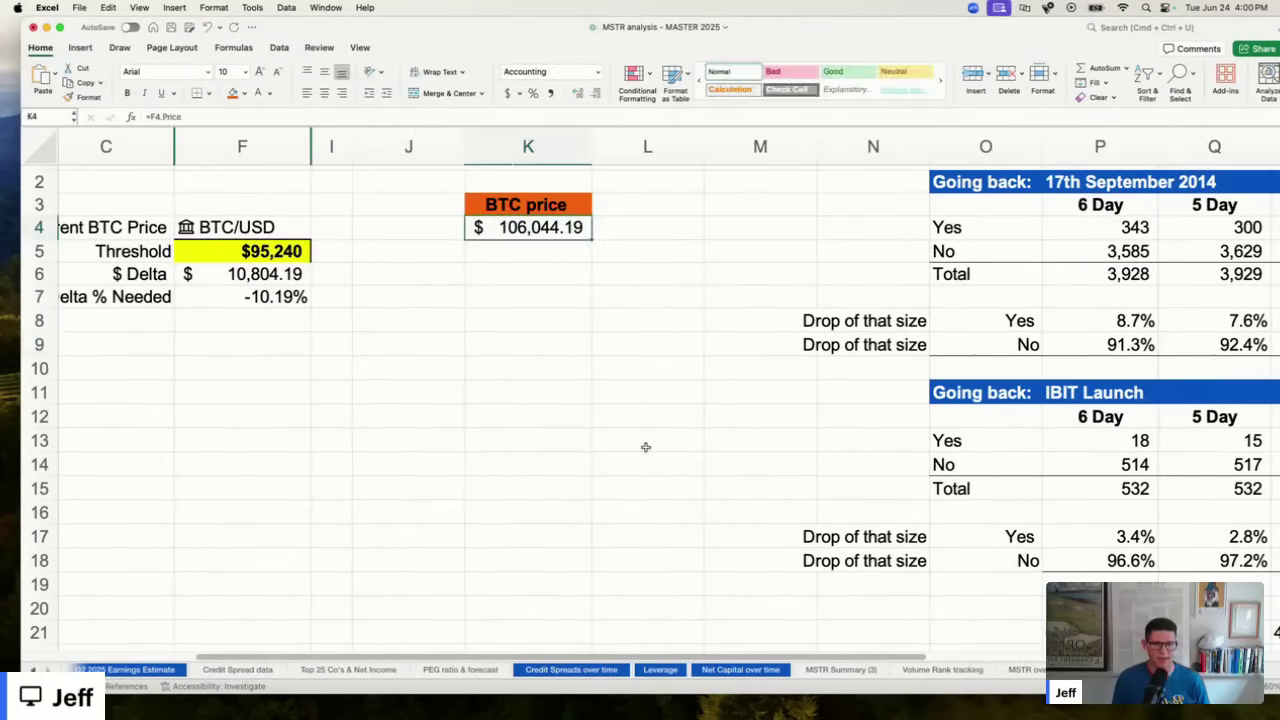
type("104")
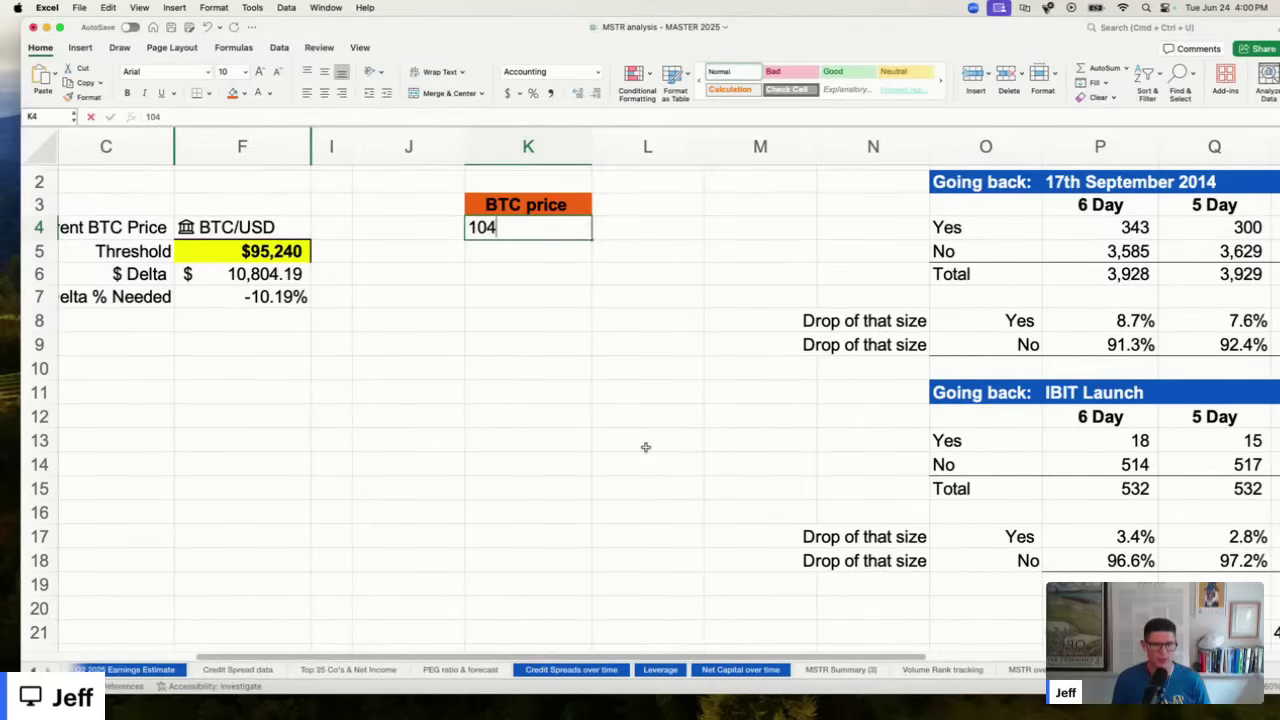
type(",000")
key("Return")
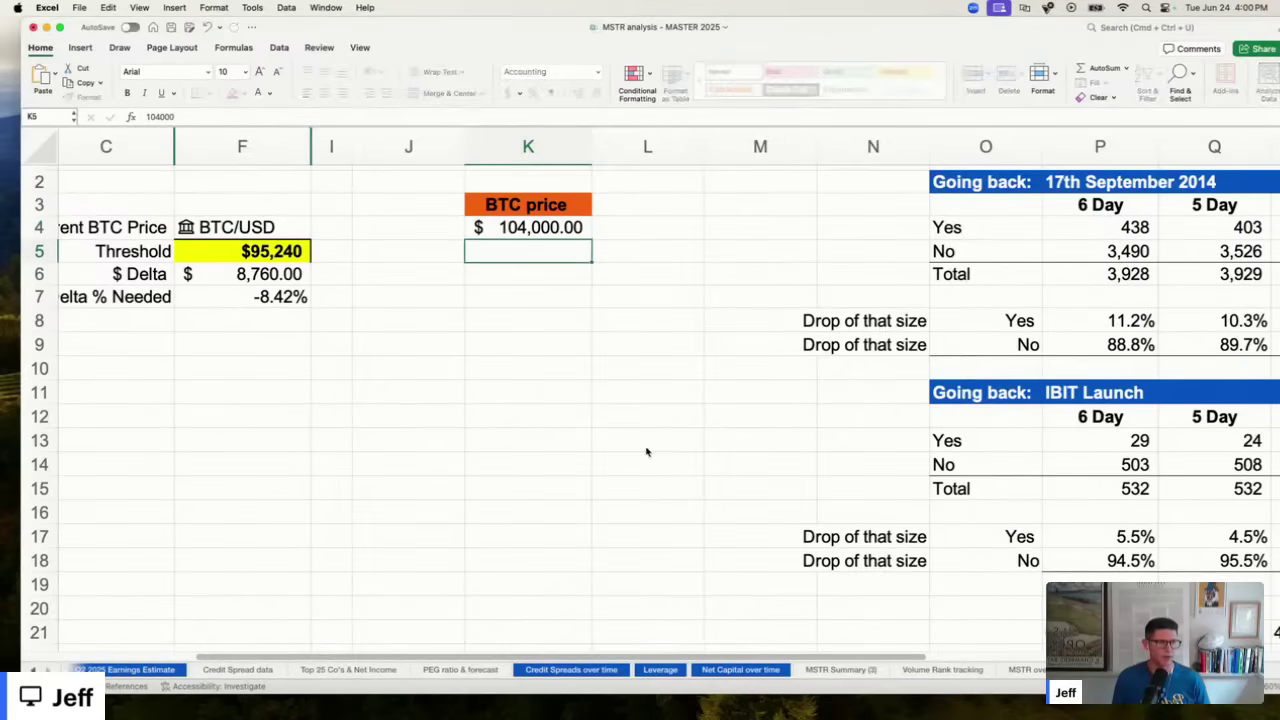
Review the recalculated Delta % Needed and the No percentages from 6 Day to 1 Day in the 17th September 2014 table.
left_click(215, 297)
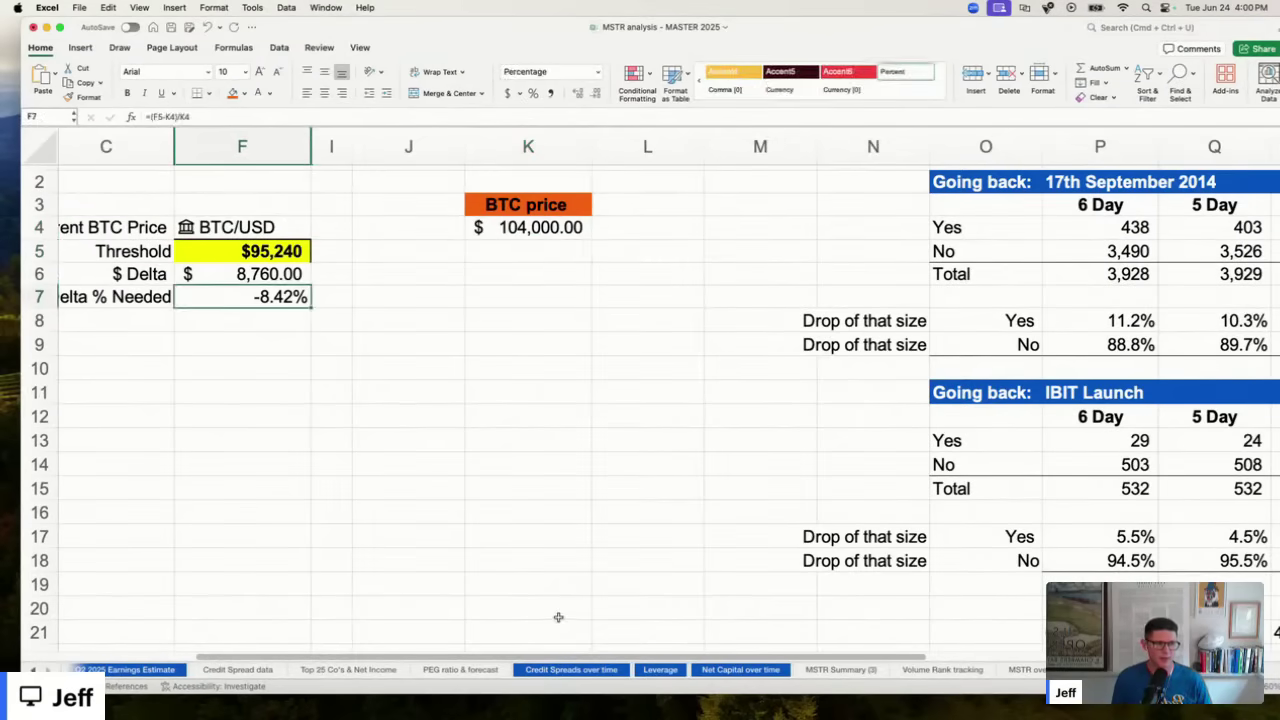
left_click_drag(518, 660, 955, 676)
left_click_drag(584, 345, 1120, 345)
left_click(1137, 346)
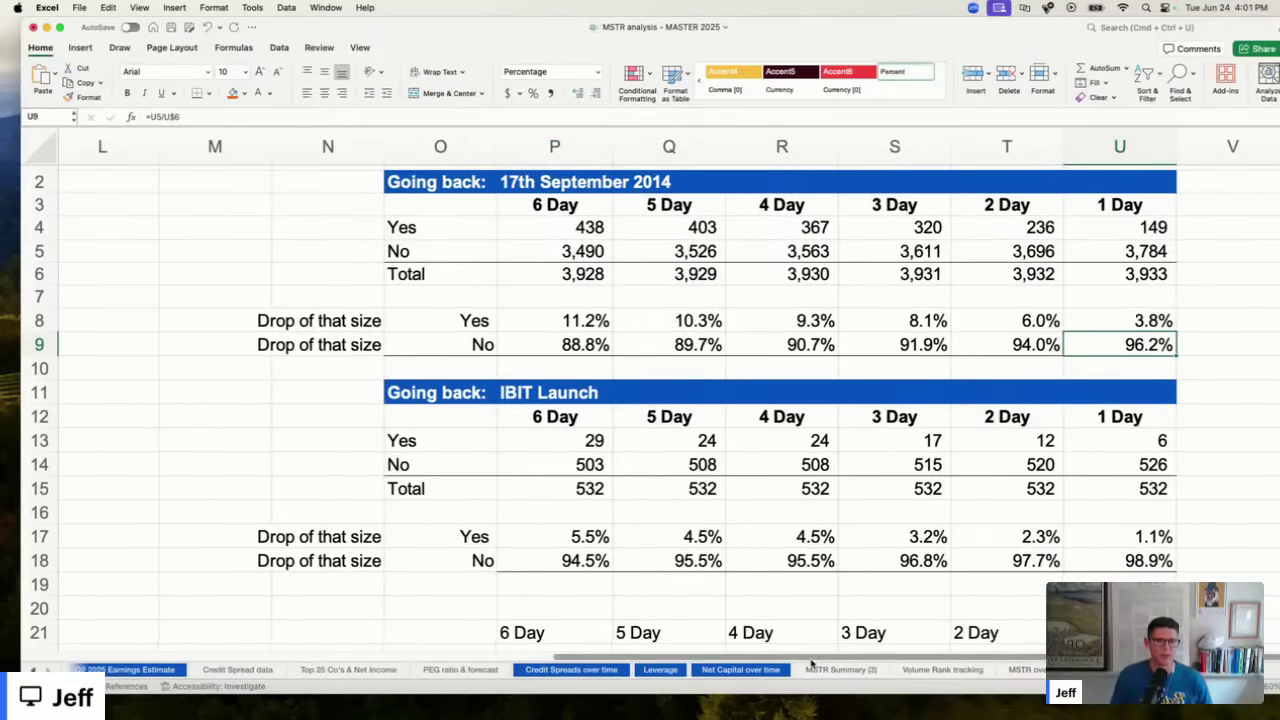
Undo the manual BTC price in K4 and recheck the Delta % Needed in F7.
scroll(812, 663, "left", 10)
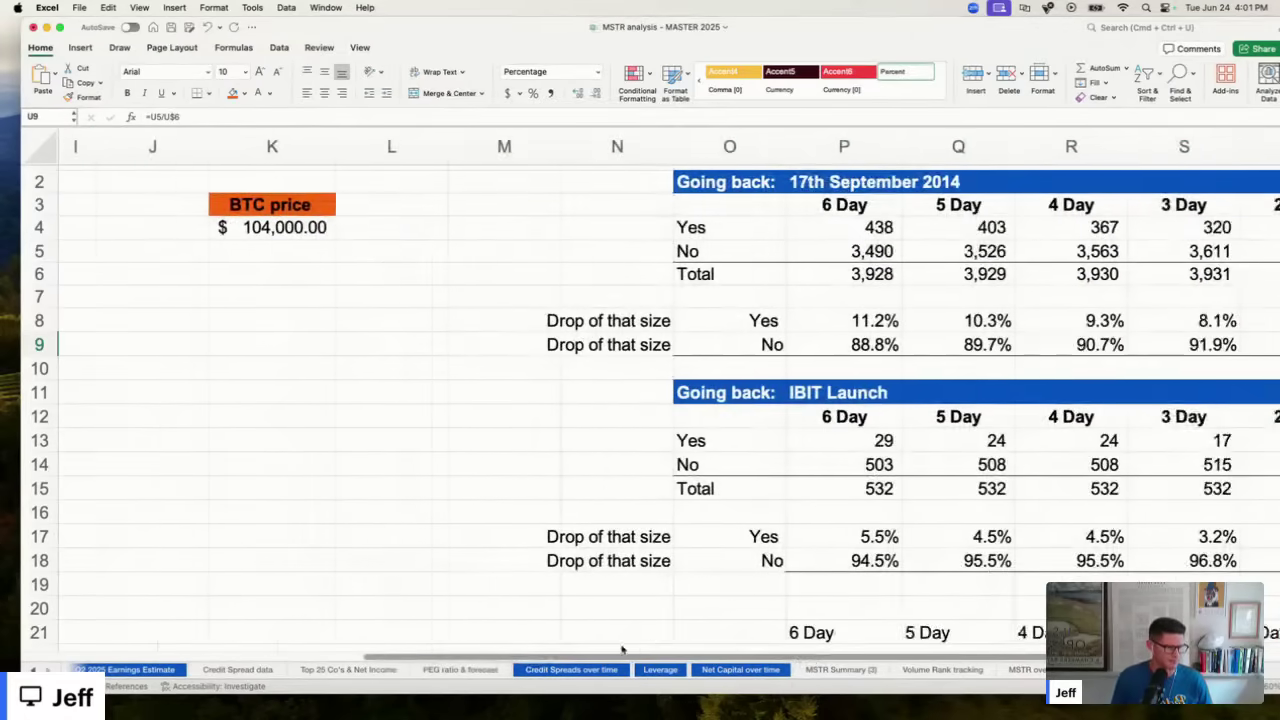
scroll(620, 506, "right", 5)
left_click(262, 298)
scroll(648, 640, "left", 5)
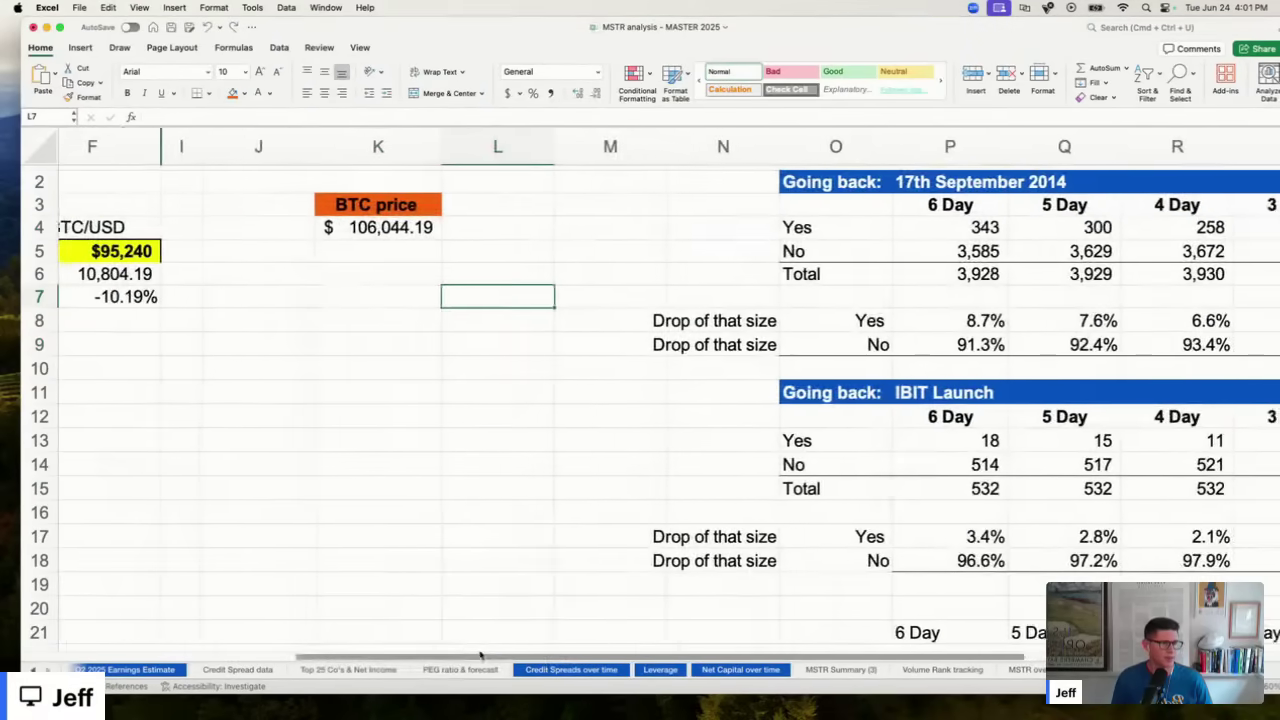
left_click(261, 298)
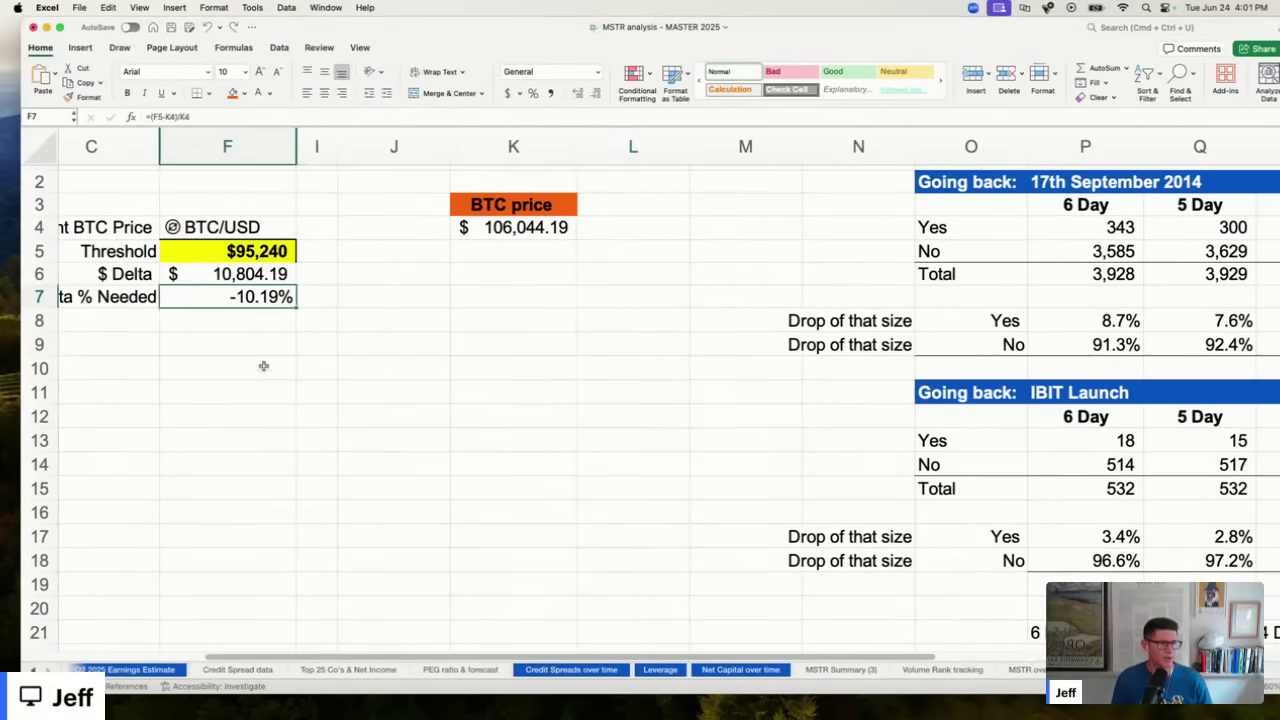
Inspect the IBIT Launch table, including its 6 Day Total and No percentage.
scroll(548, 660, "right", 3)
scroll(548, 660, "right", 3)
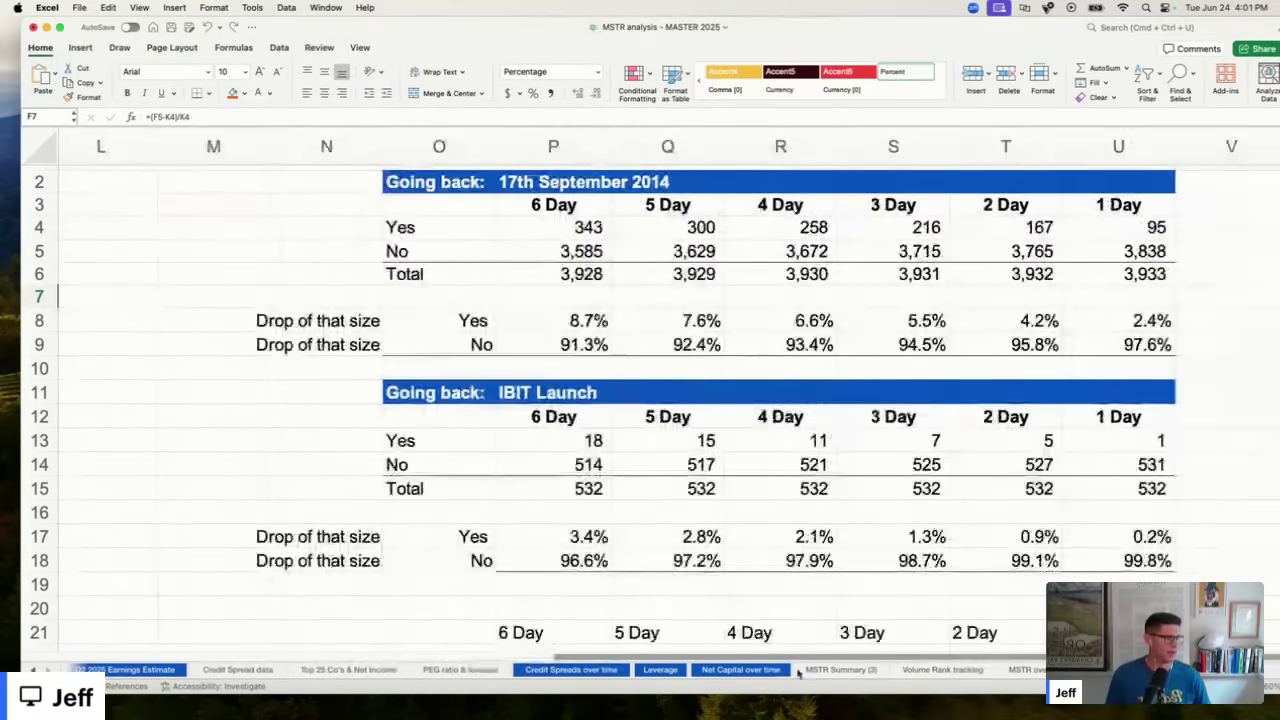
scroll(577, 510, "up", 1)
left_click(402, 408)
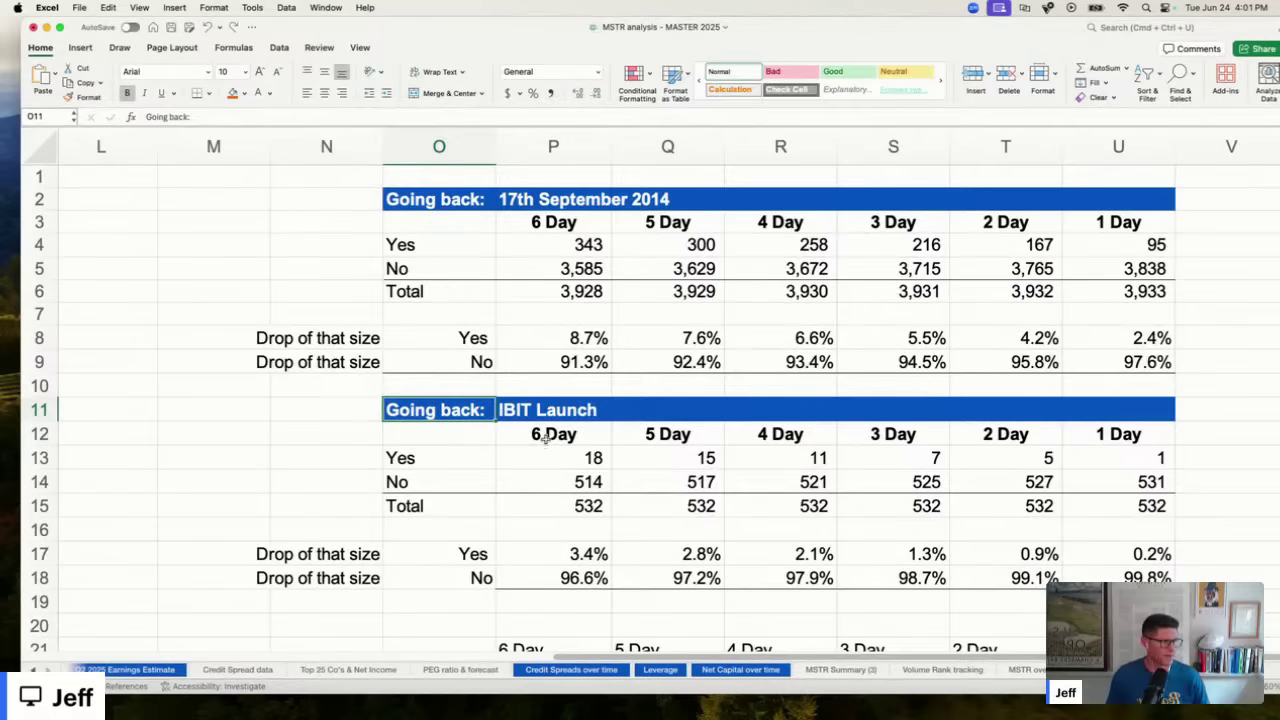
left_click(543, 506)
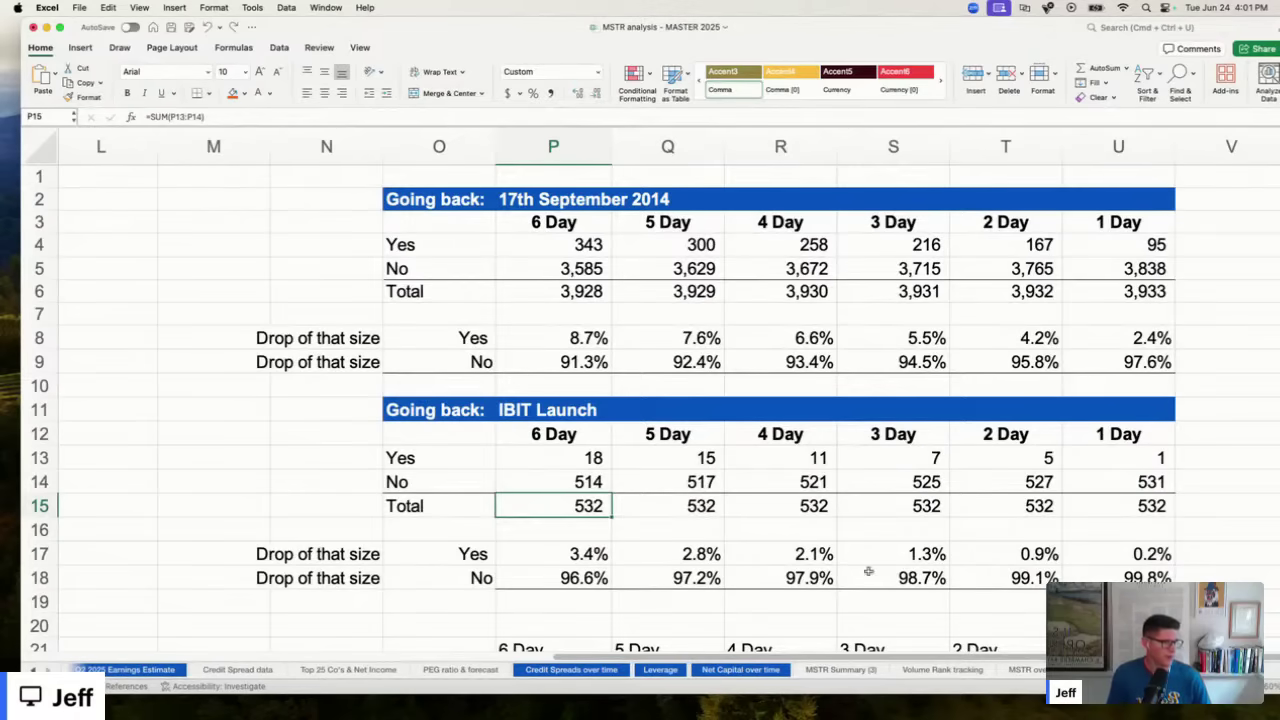
left_click(570, 578)
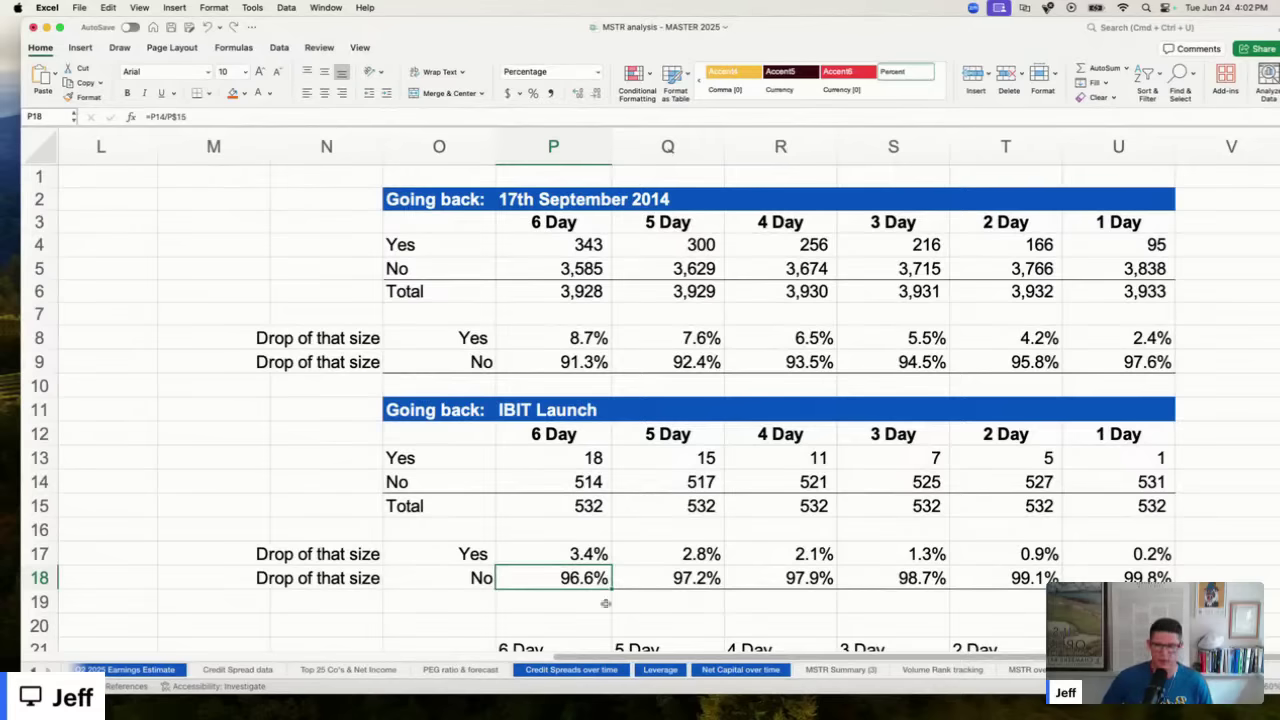
Compare the No percentages from 5 Day to 1 Day in the IBIT Launch table.
left_click(604, 669)
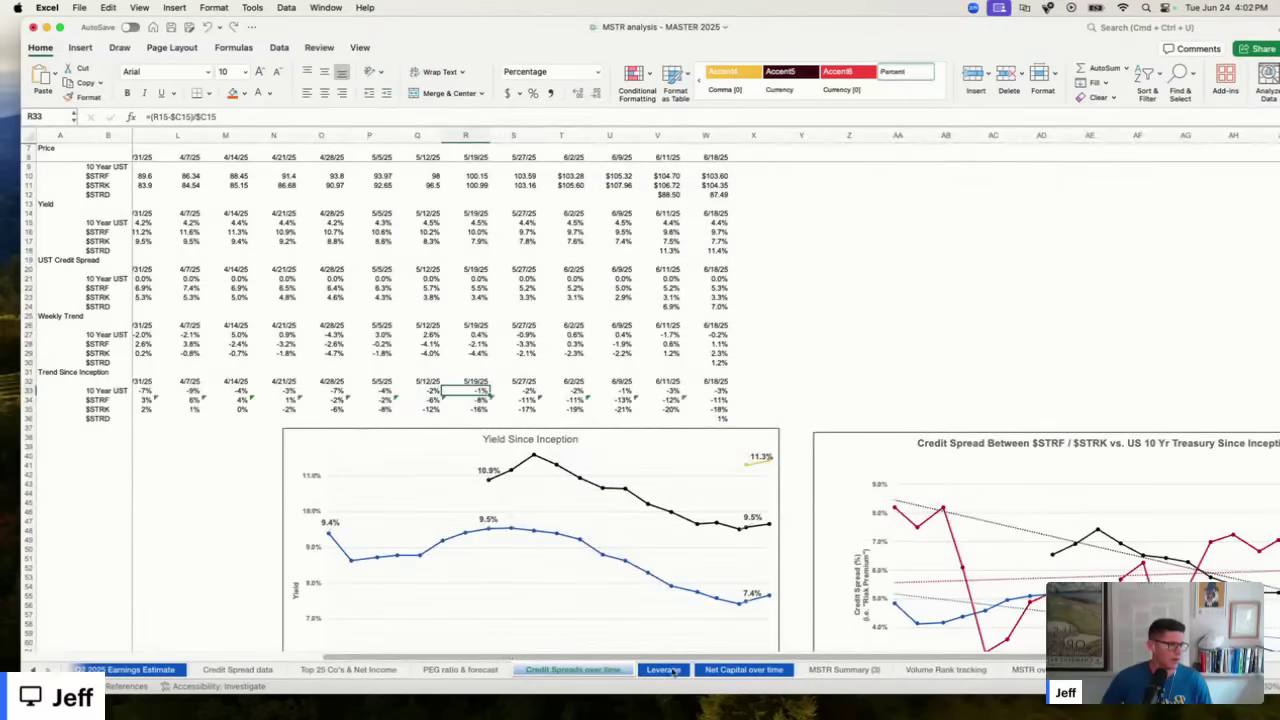
left_click(908, 672)
left_click(700, 585)
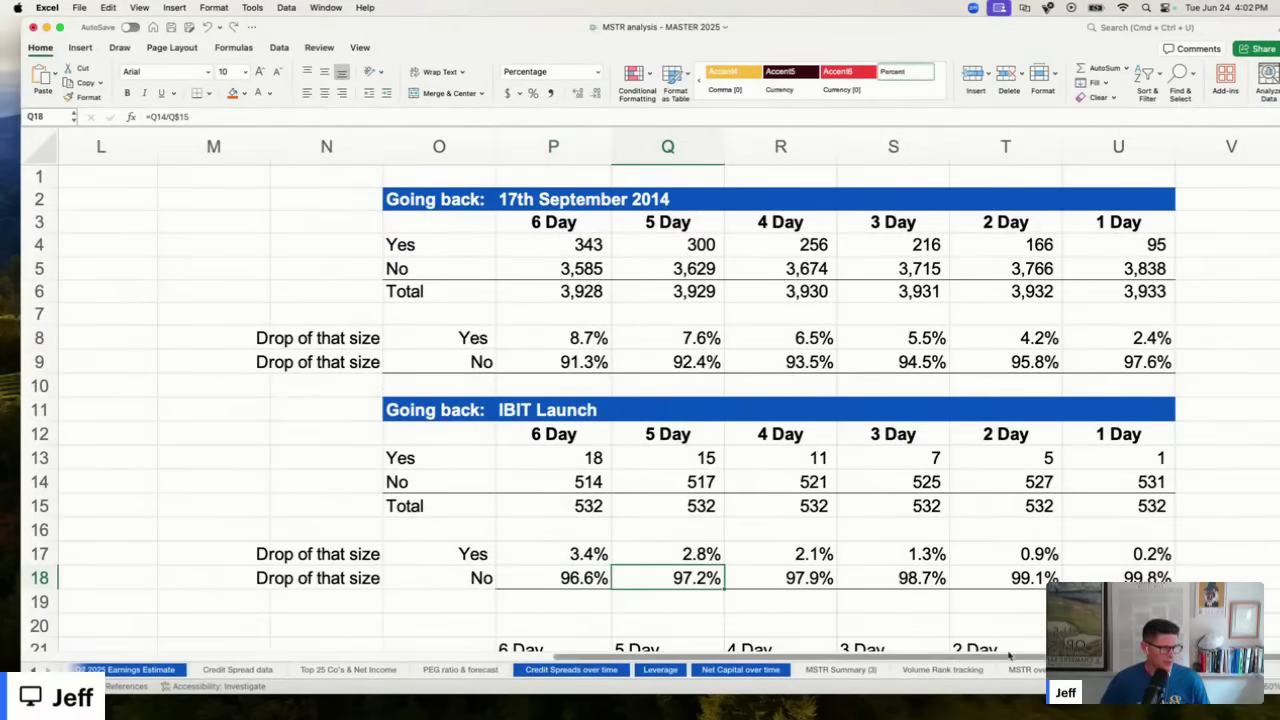
left_click_drag(830, 578, 1130, 578)
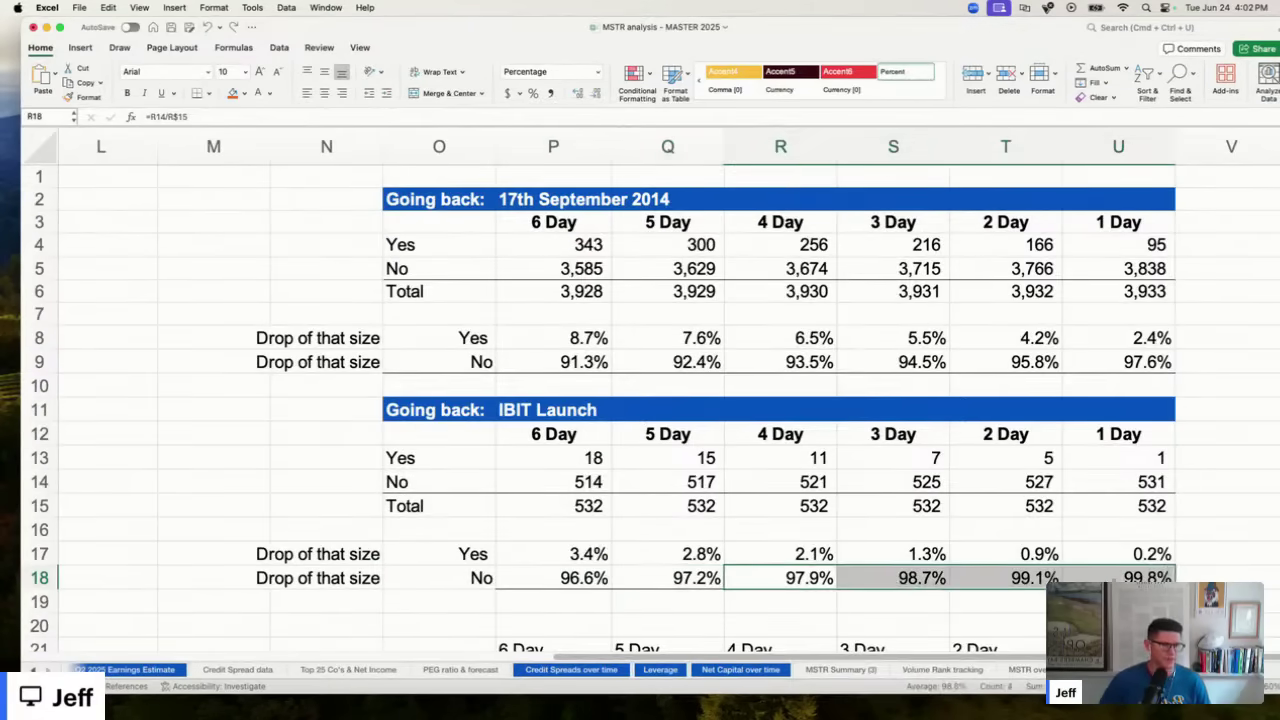
left_click(806, 530)
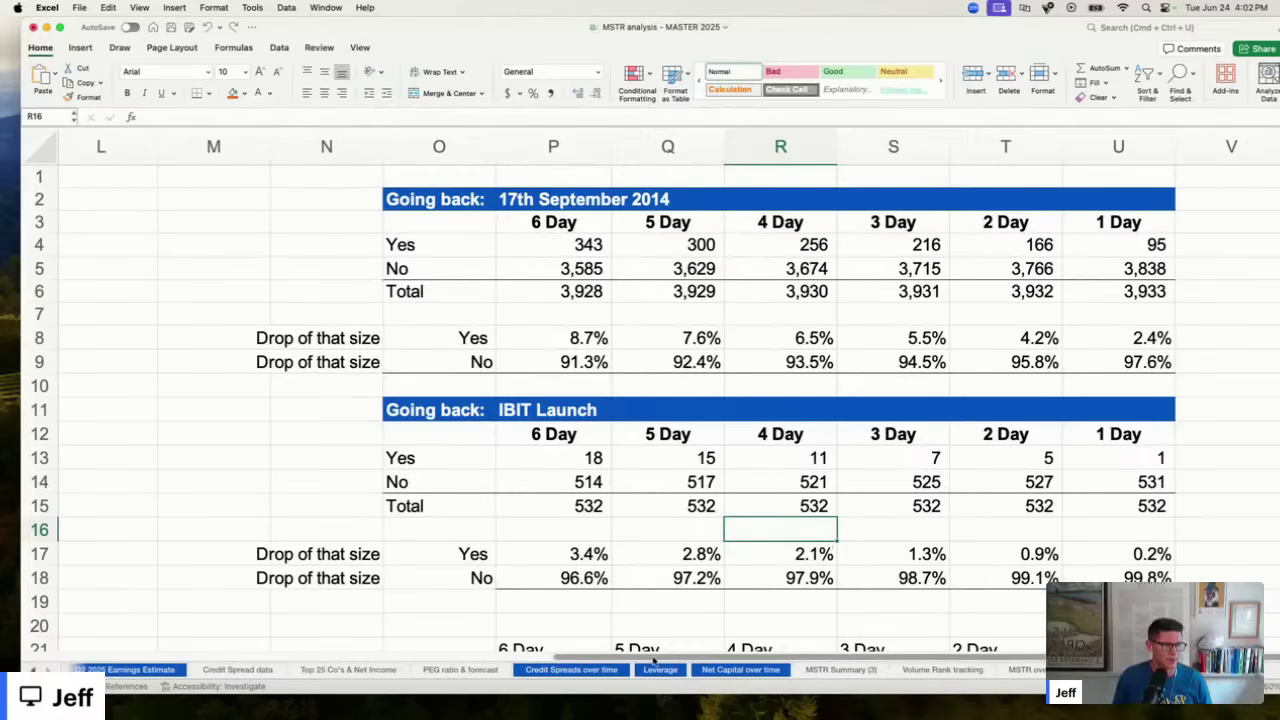
Set the BTC price in K4 to 98,200 as a what-if scenario.
scroll(655, 660, "left", 10)
left_click(632, 244)
type("98000")
key("BackSpace")
key("BackSpace")
key("BackSpace")
type("200")
key("Return")
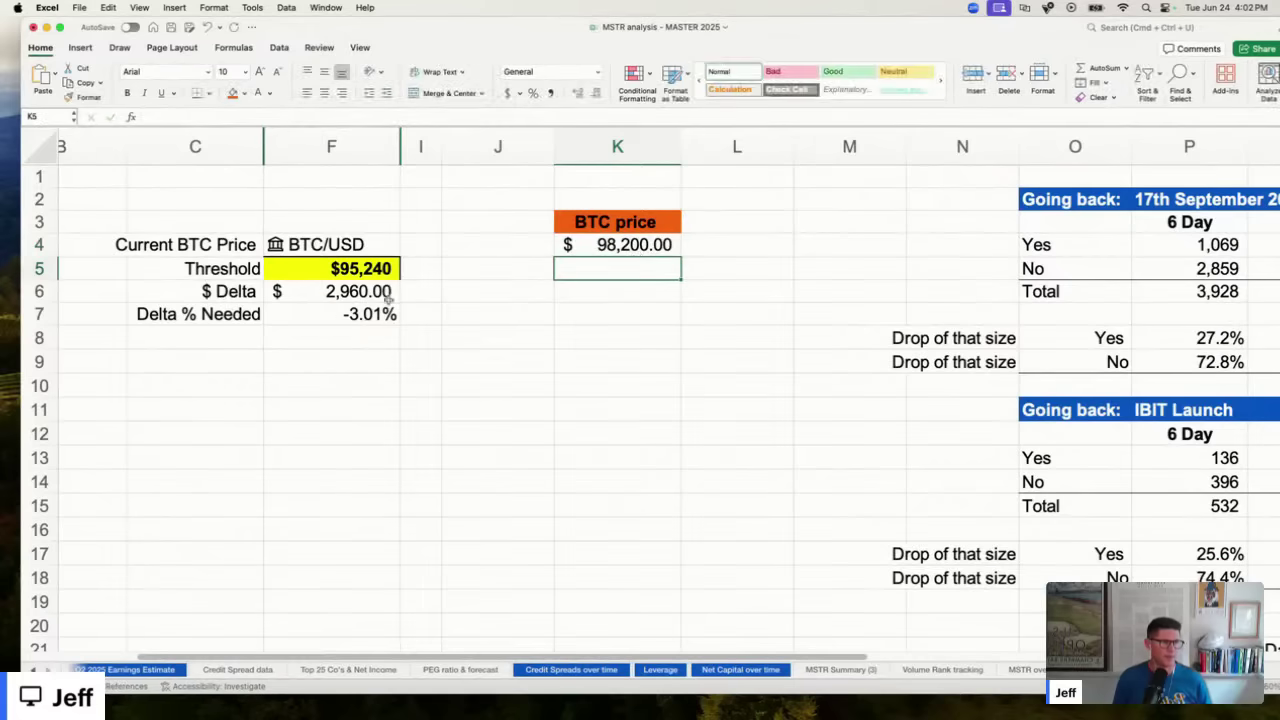
Review the recalculated Delta % Needed in F7 and the 6 Day No percentage in the 17th September 2014 table.
left_click(358, 317)
left_click_drag(526, 660, 604, 660)
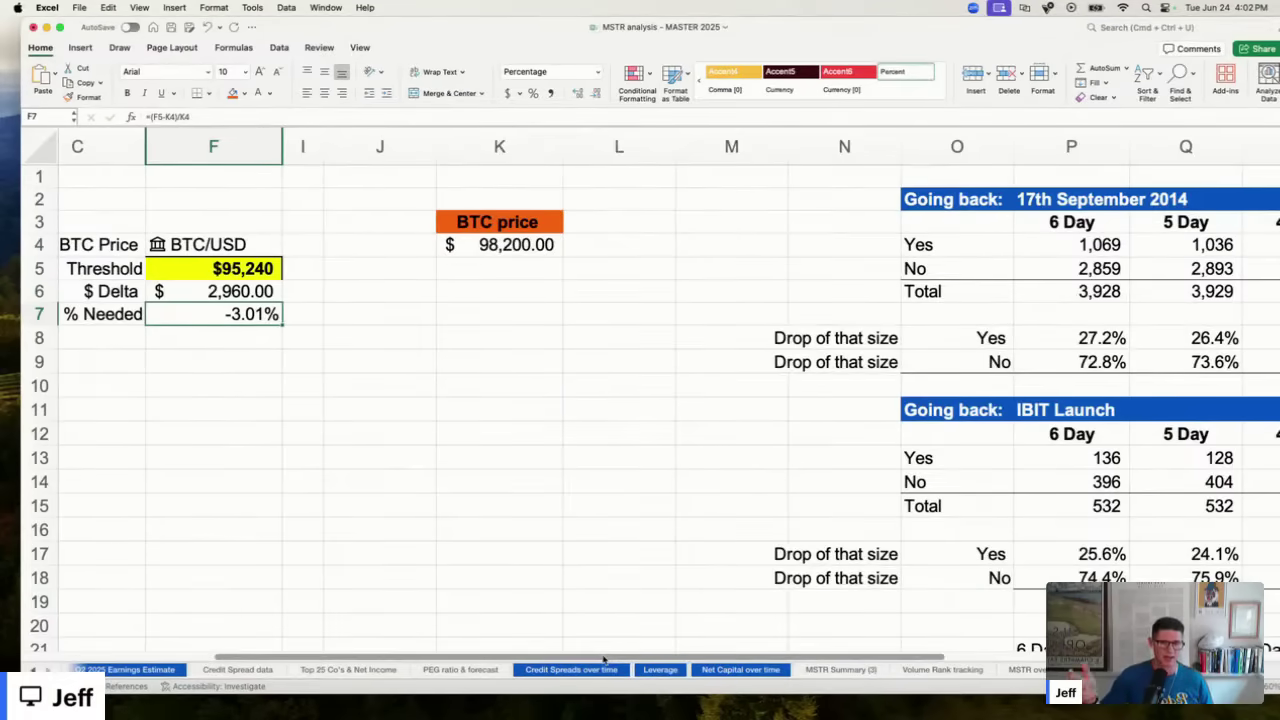
scroll(616, 455, "right", 10)
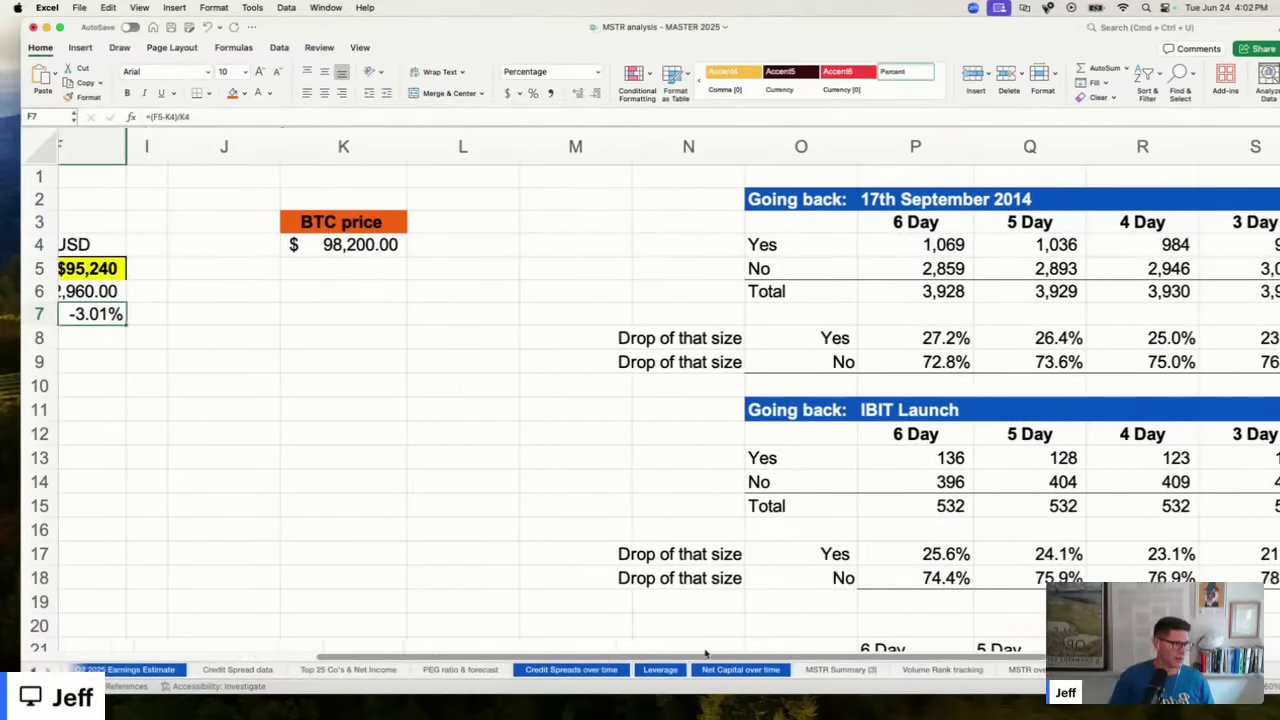
left_click(591, 361)
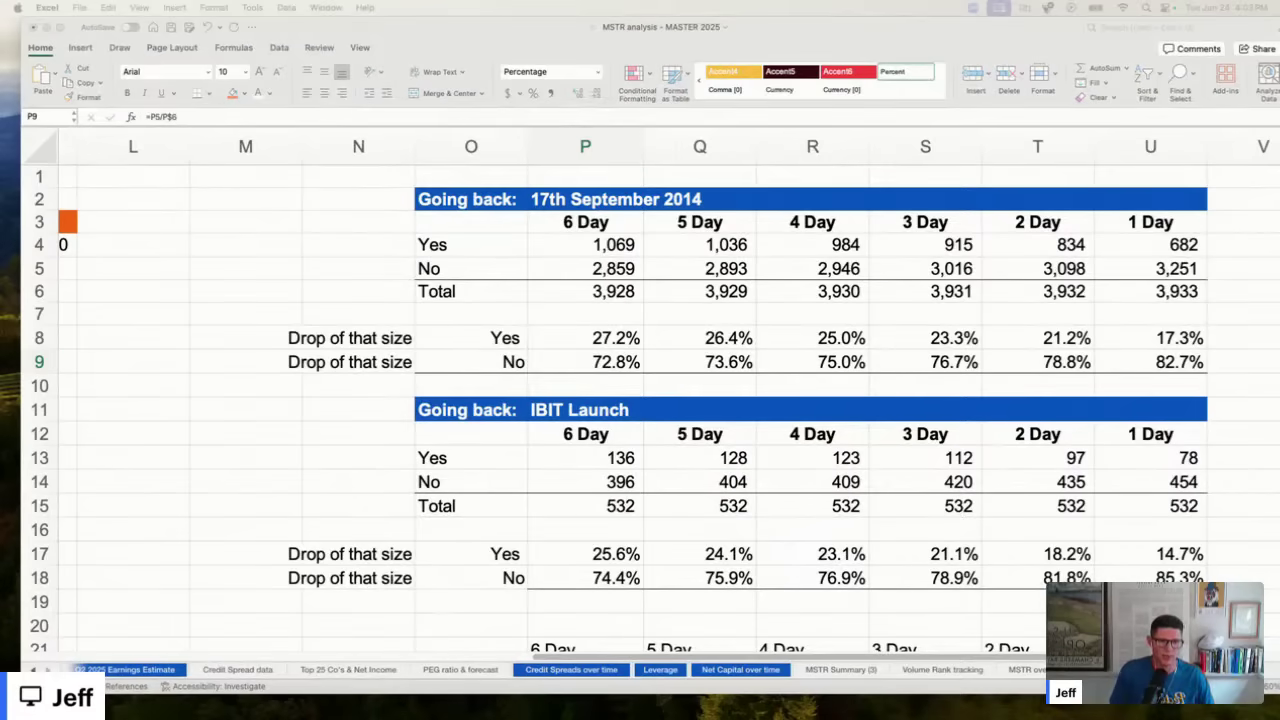
left_click(243, 465)
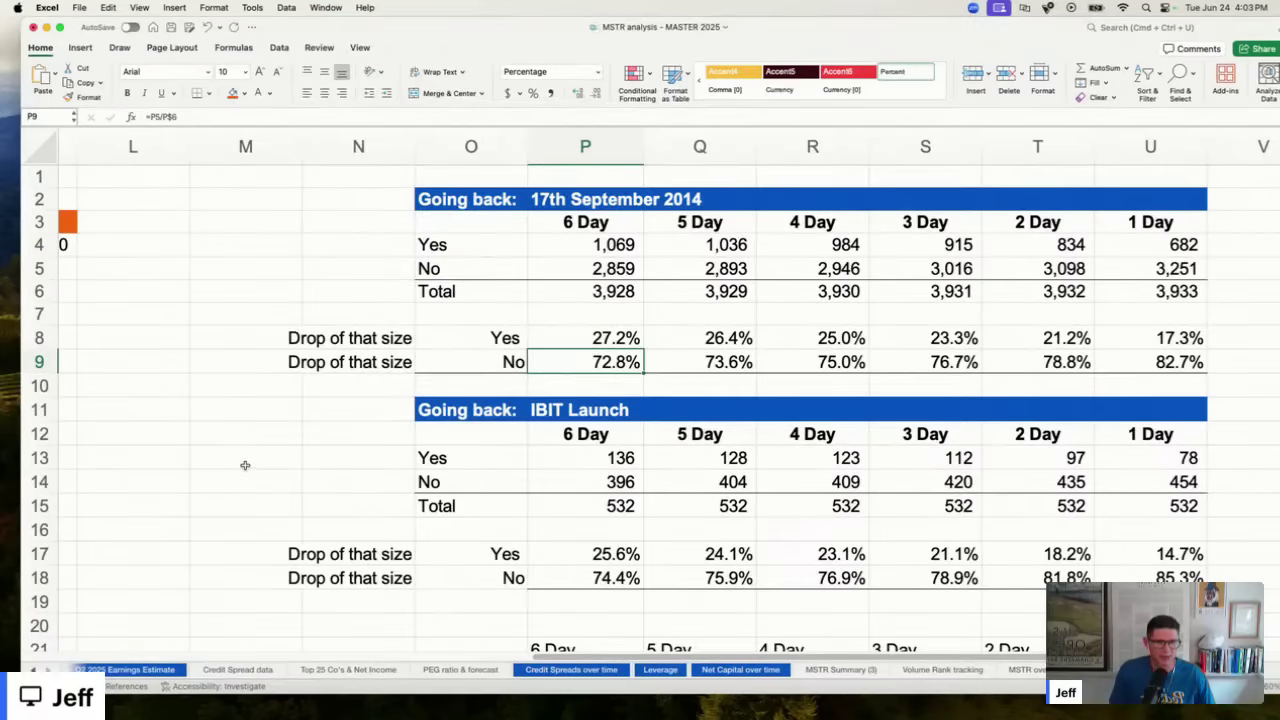
Undo the 98,200 BTC price in K4, check the cell's formula and recheck both drop frequency tables.
scroll(648, 640, "left", 5)
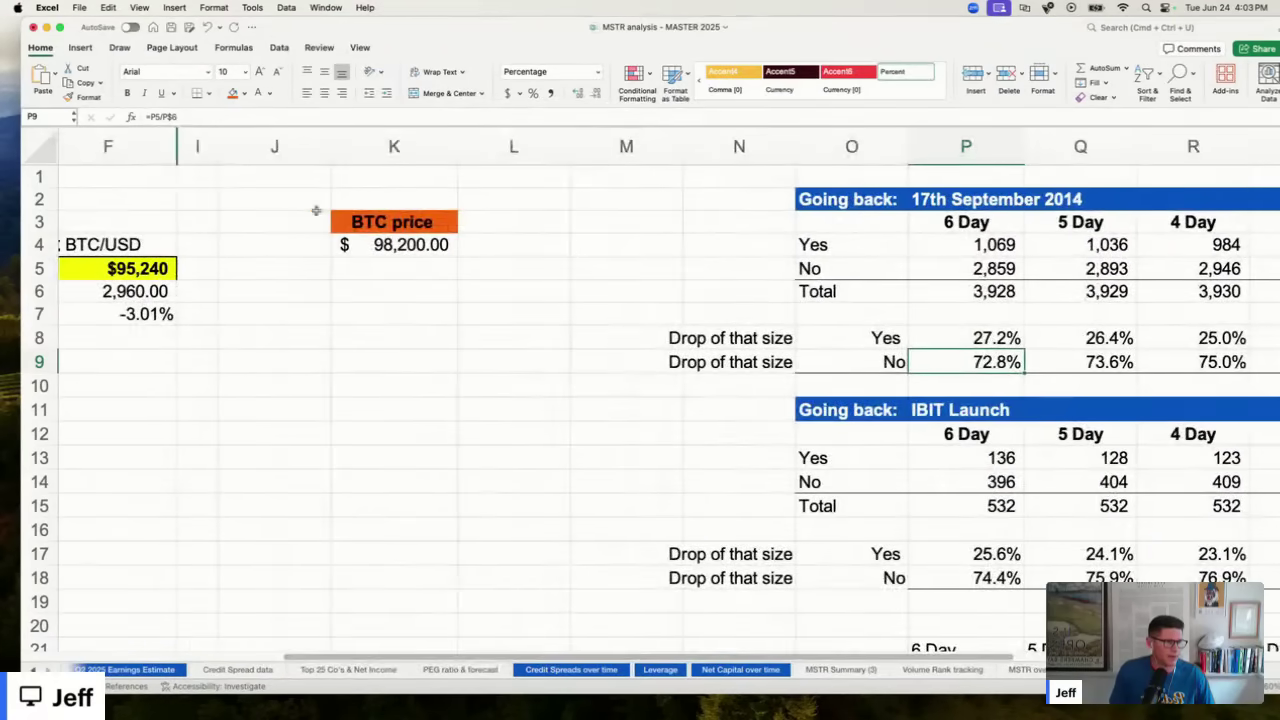
left_click(400, 290)
key("ctrl+z")
left_click(440, 286)
left_click(405, 247)
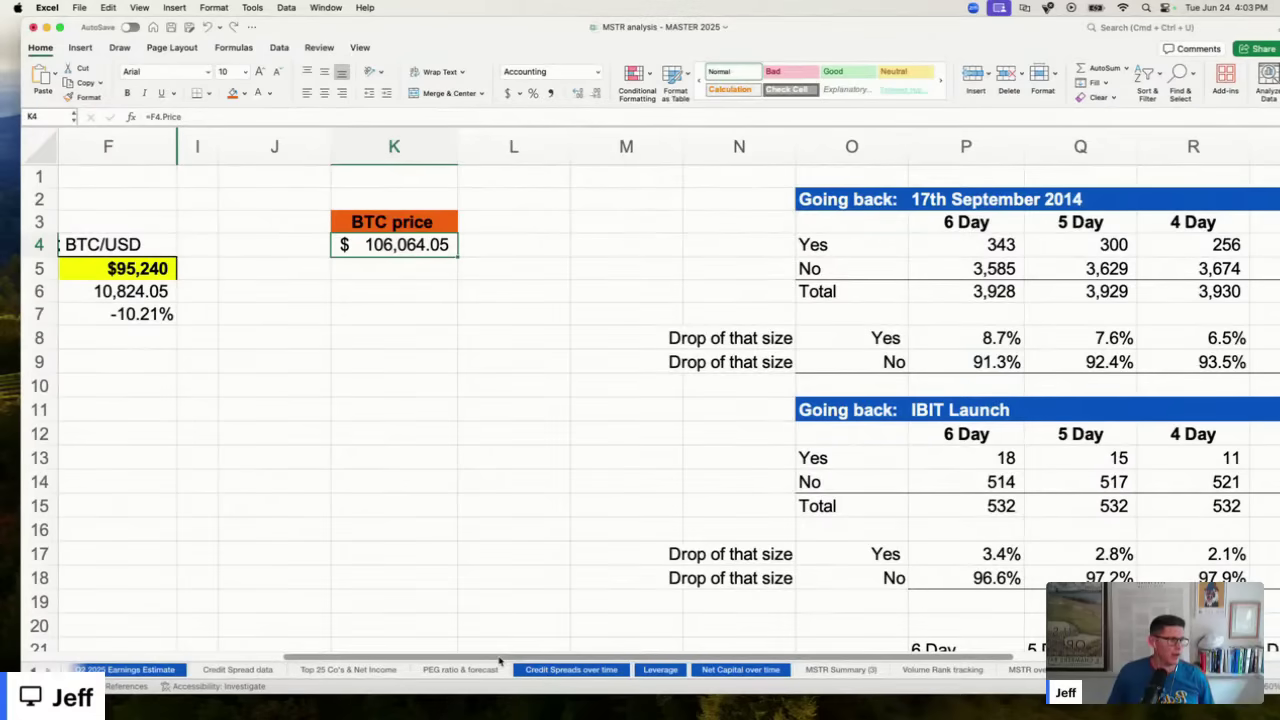
left_click_drag(500, 660, 915, 660)
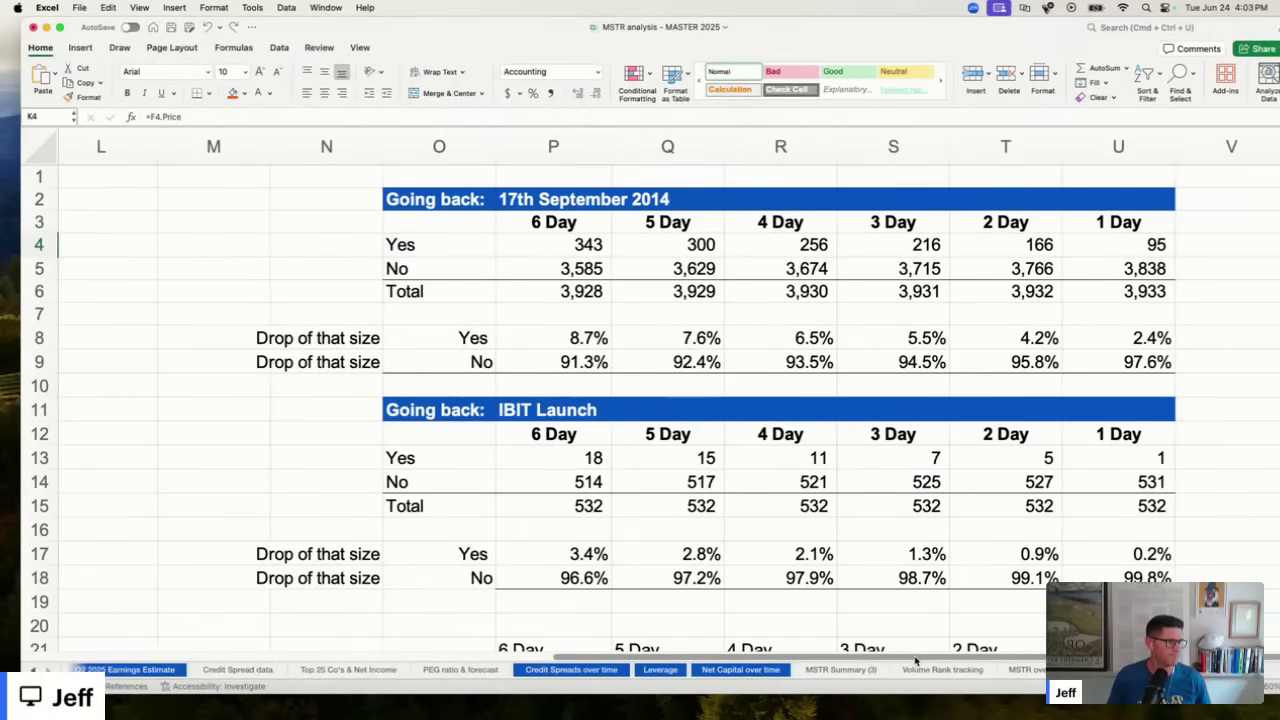